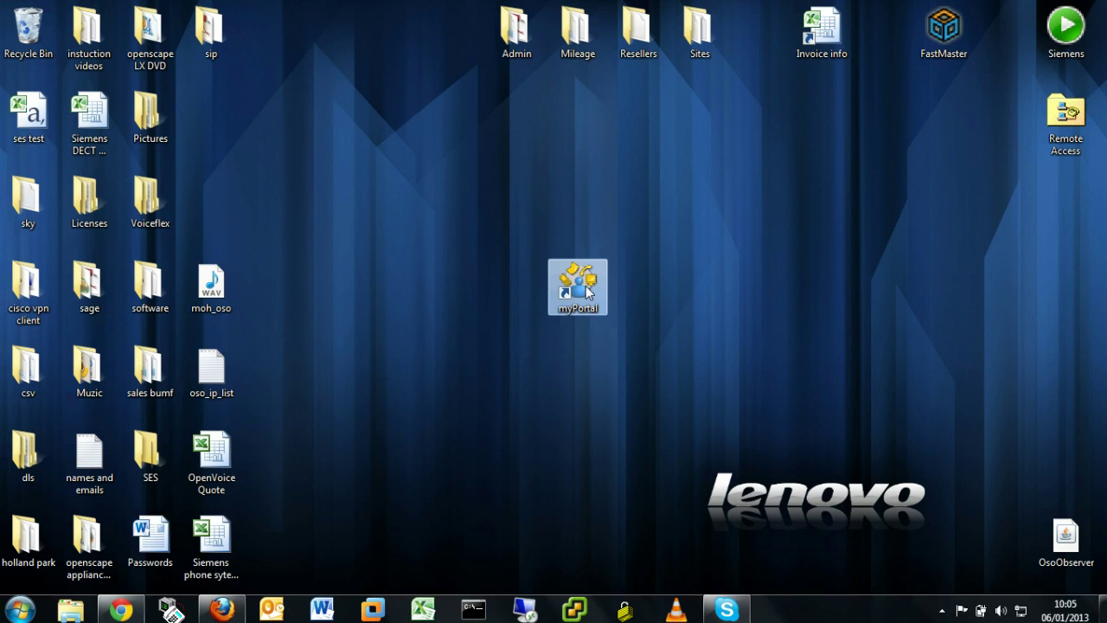
- Open myPortal and log in to the account with the account password
{"action": "double_click", "coordinate": [578, 286]}
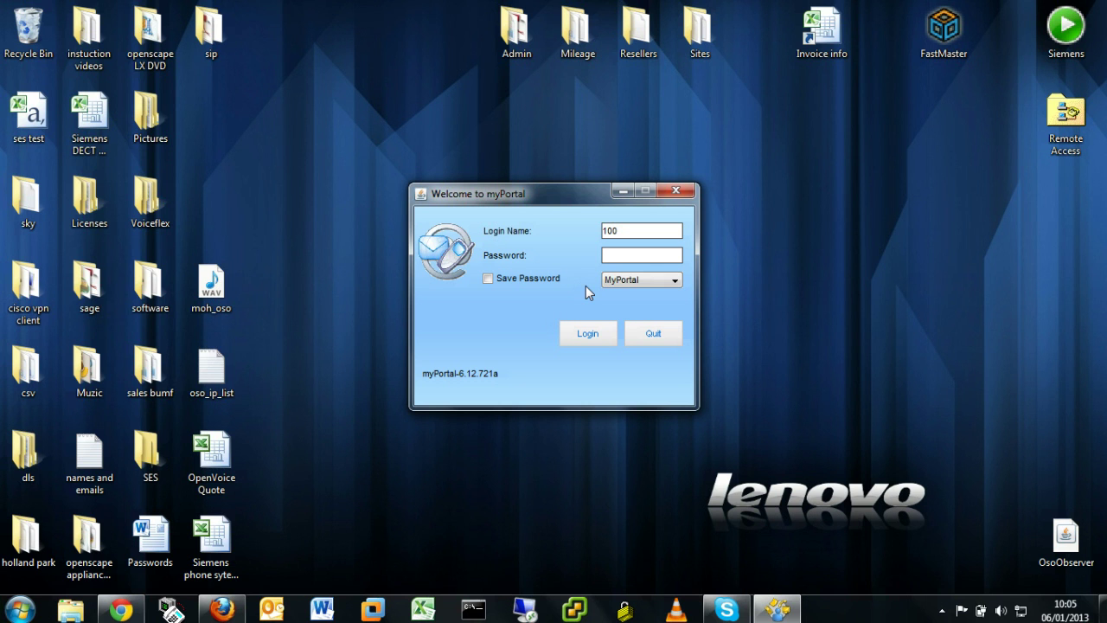
{"action": "type", "text": "•••••"}
{"action": "left_click", "coordinate": [589, 339]}
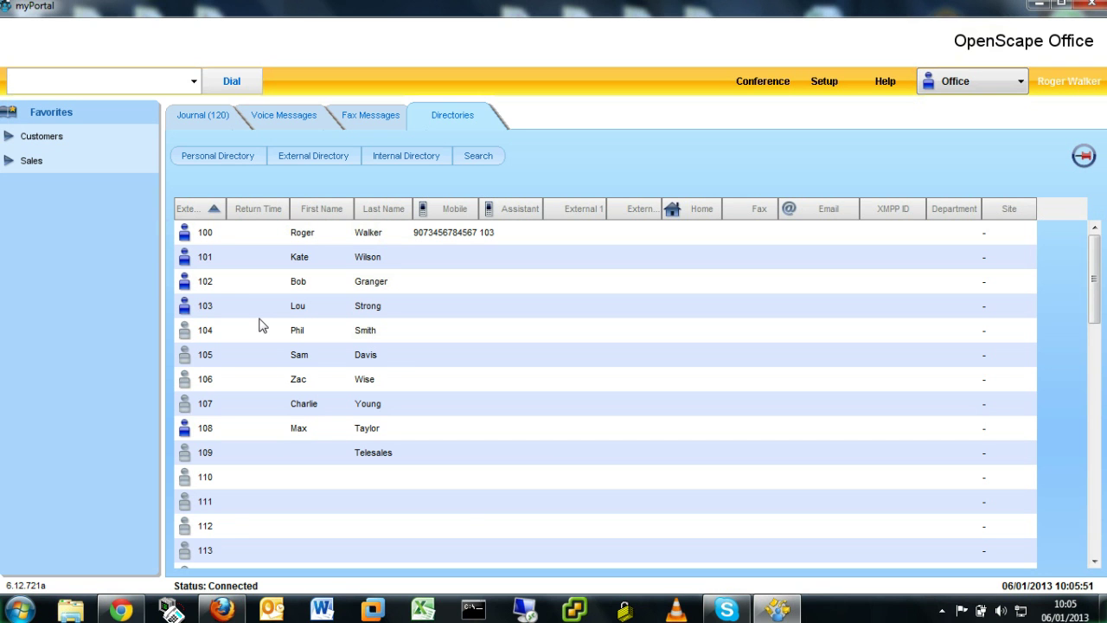
- Call extension 108 from the internal directory
{"action": "left_click", "coordinate": [185, 435]}
{"action": "double_click", "coordinate": [185, 435]}
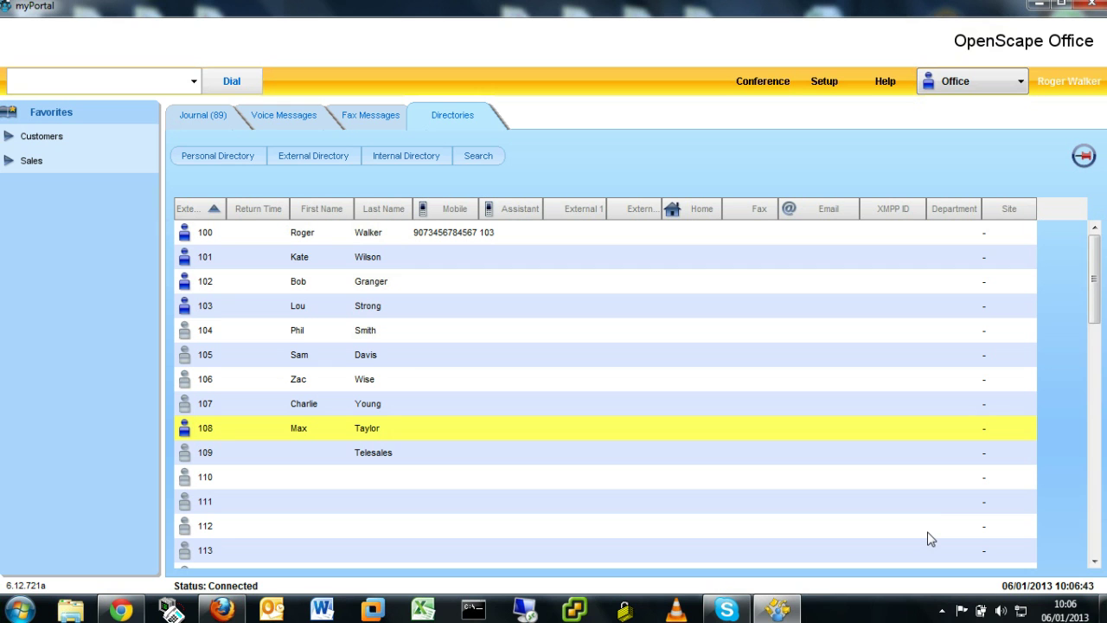
- Set the presence status to Meeting with a return time 30 minutes from now
{"action": "left_click", "coordinate": [1020, 84]}
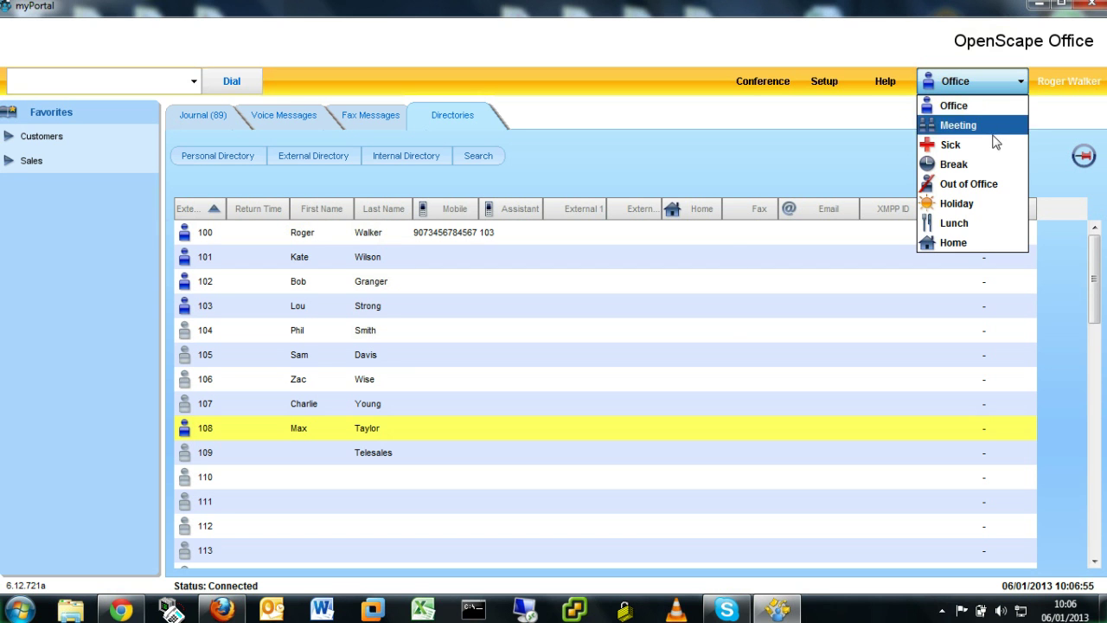
{"action": "left_click", "coordinate": [960, 125]}
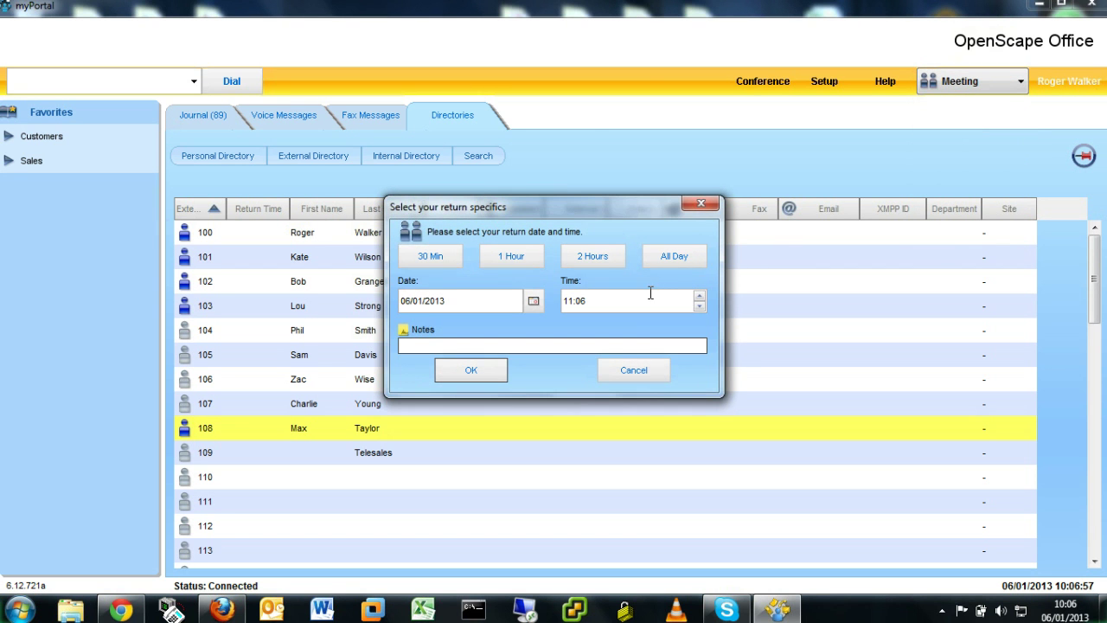
{"action": "left_click", "coordinate": [430, 256]}
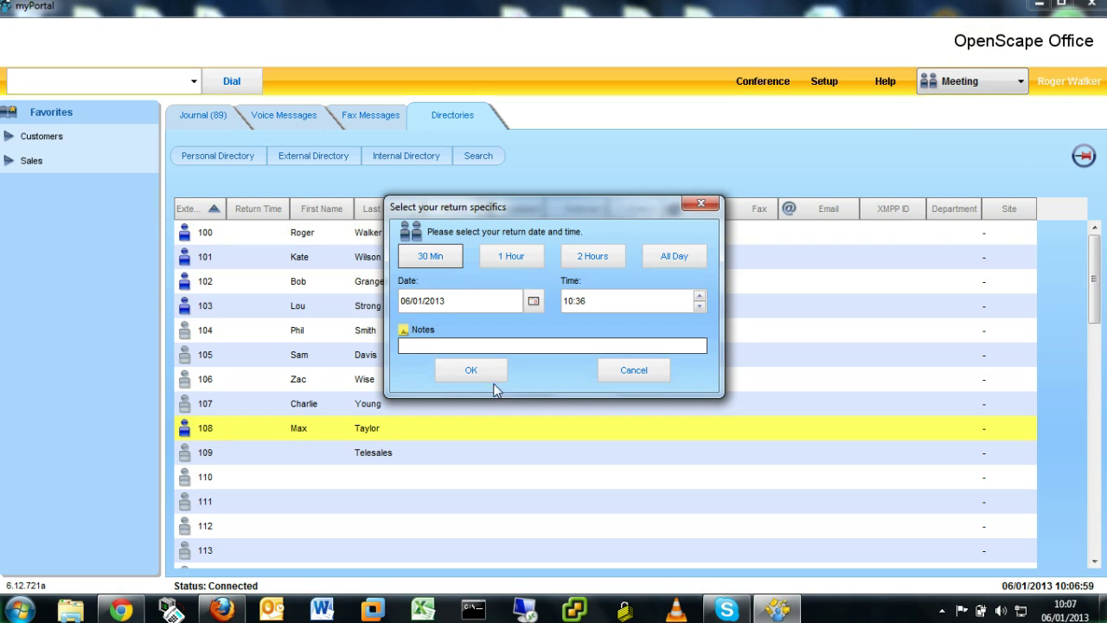
{"action": "left_click", "coordinate": [472, 370]}
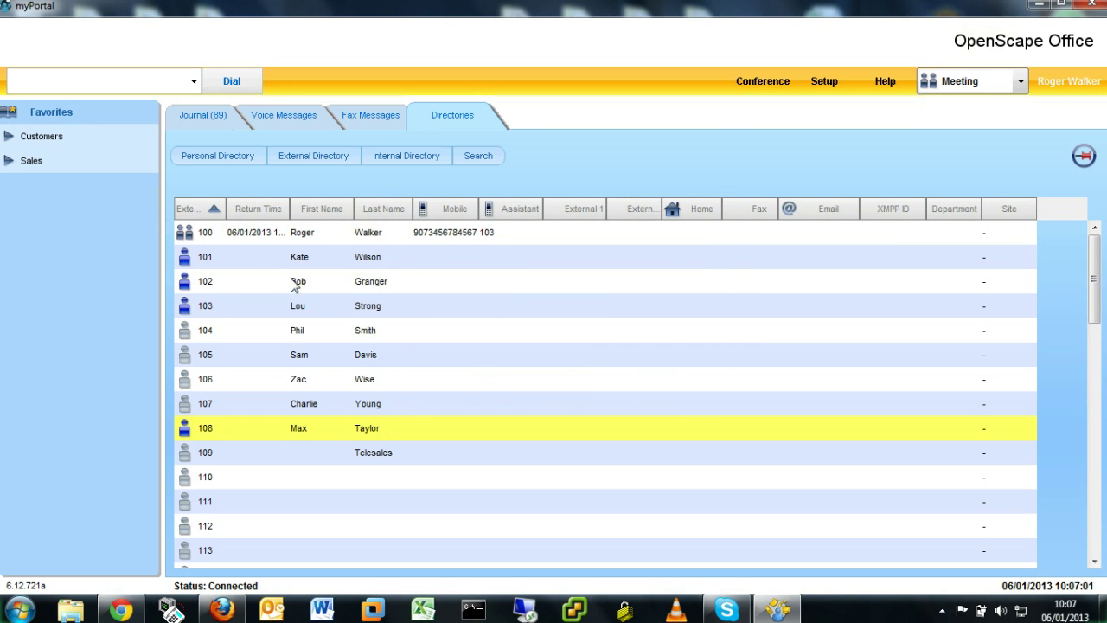
{"action": "mouse_move", "coordinate": [239, 244]}
- Change the presence status from Meeting back to Office, using the Return to the office option
{"action": "left_click", "coordinate": [1021, 81]}
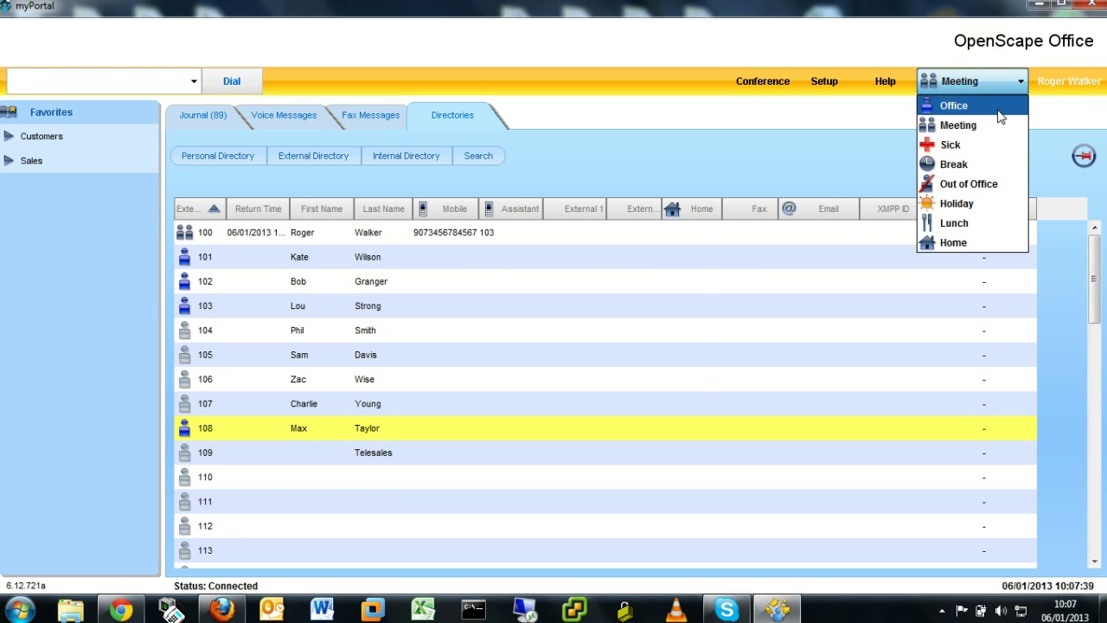
{"action": "left_click", "coordinate": [1002, 104]}
{"action": "left_click", "coordinate": [510, 355]}
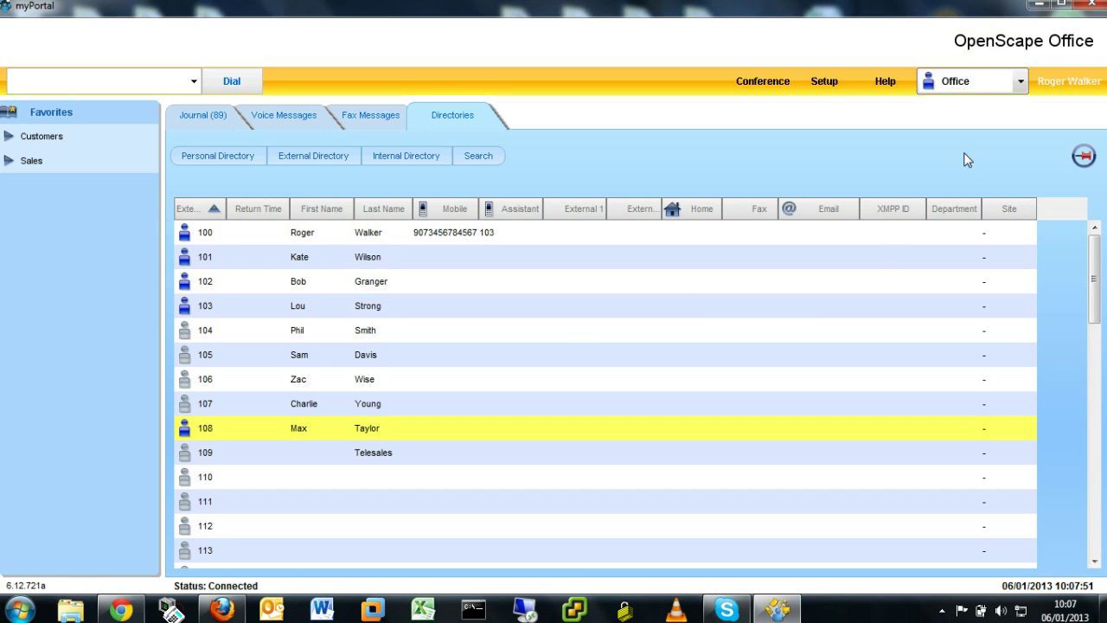
- Review the personal details and the call forwarding destinations for each presence status in Setup, and save
{"action": "left_click", "coordinate": [824, 81]}
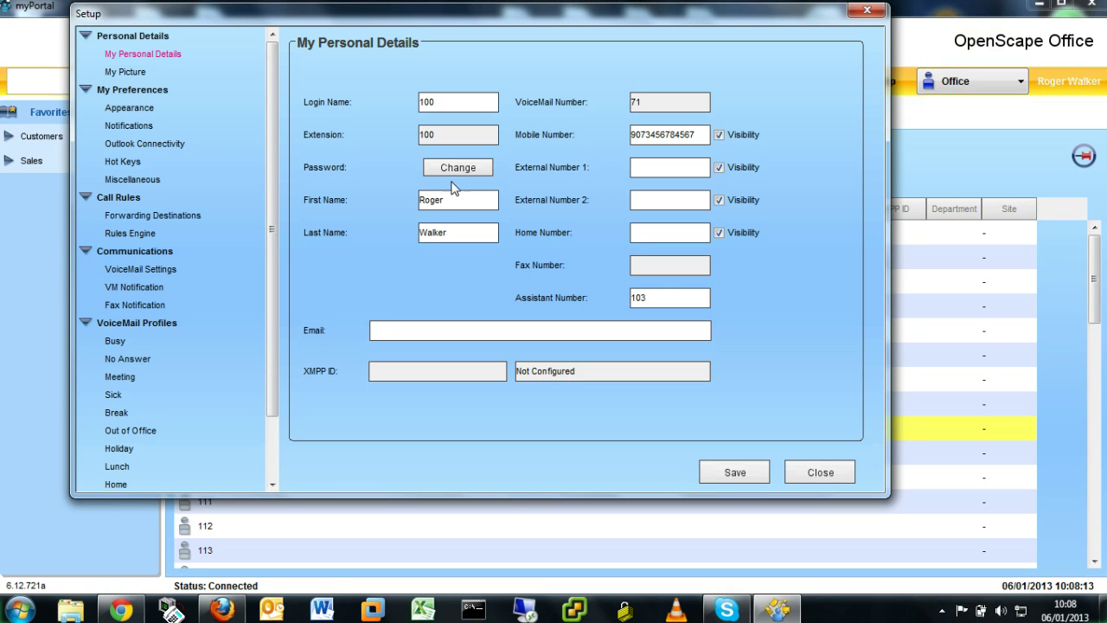
{"action": "left_click", "coordinate": [177, 216]}
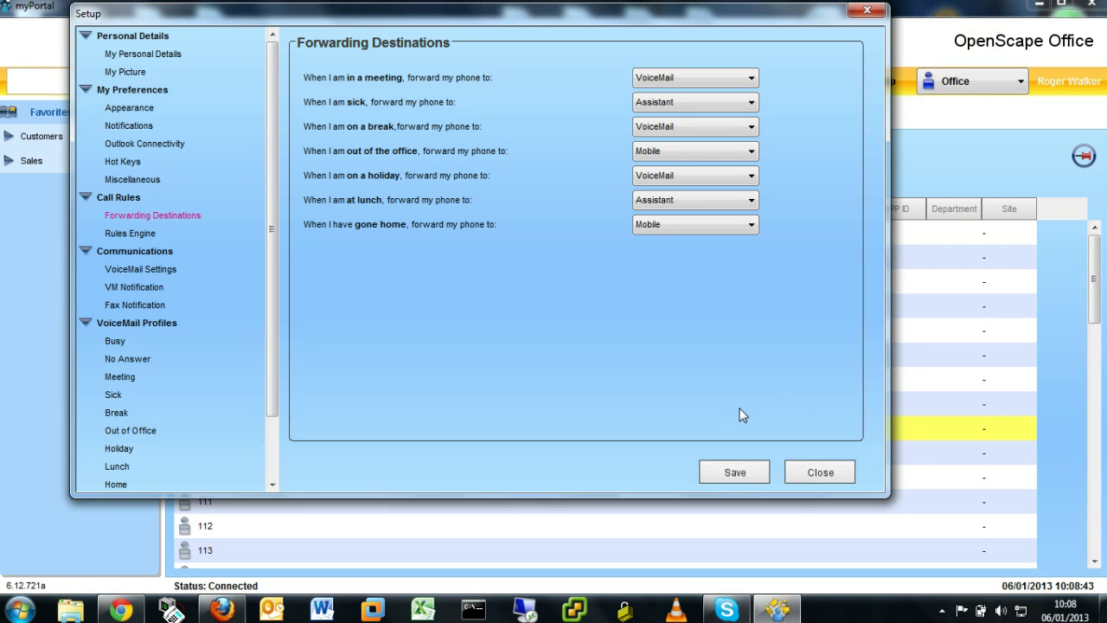
{"action": "left_click", "coordinate": [735, 472]}
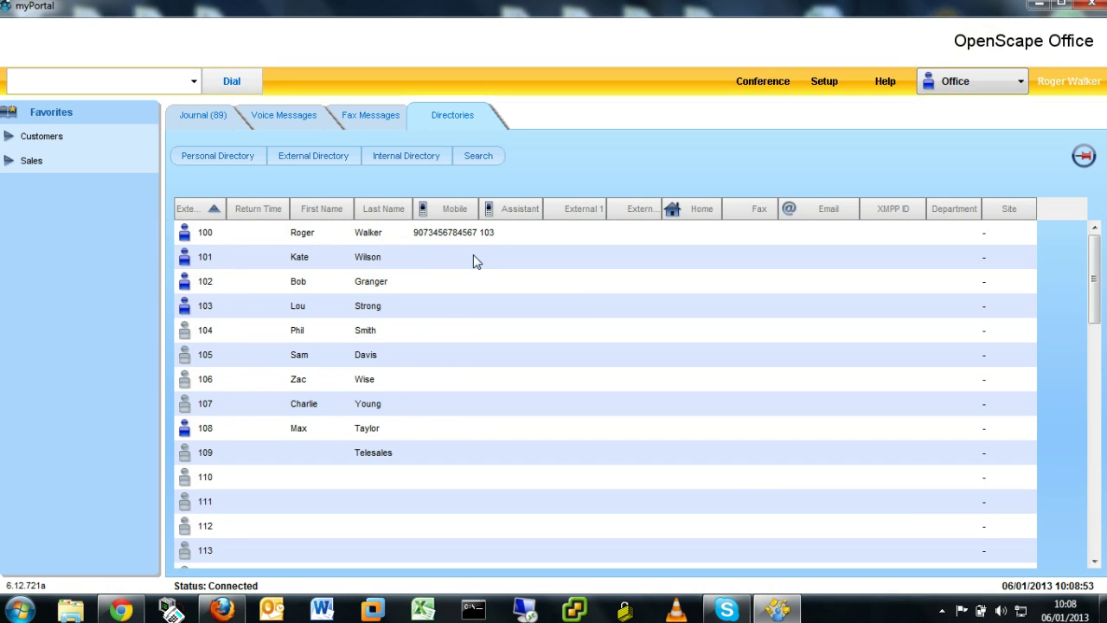
- Set the presence status to Sick until 07/01/2013 at 07:00 and show the status details of extension 100
{"action": "left_click", "coordinate": [1021, 82]}
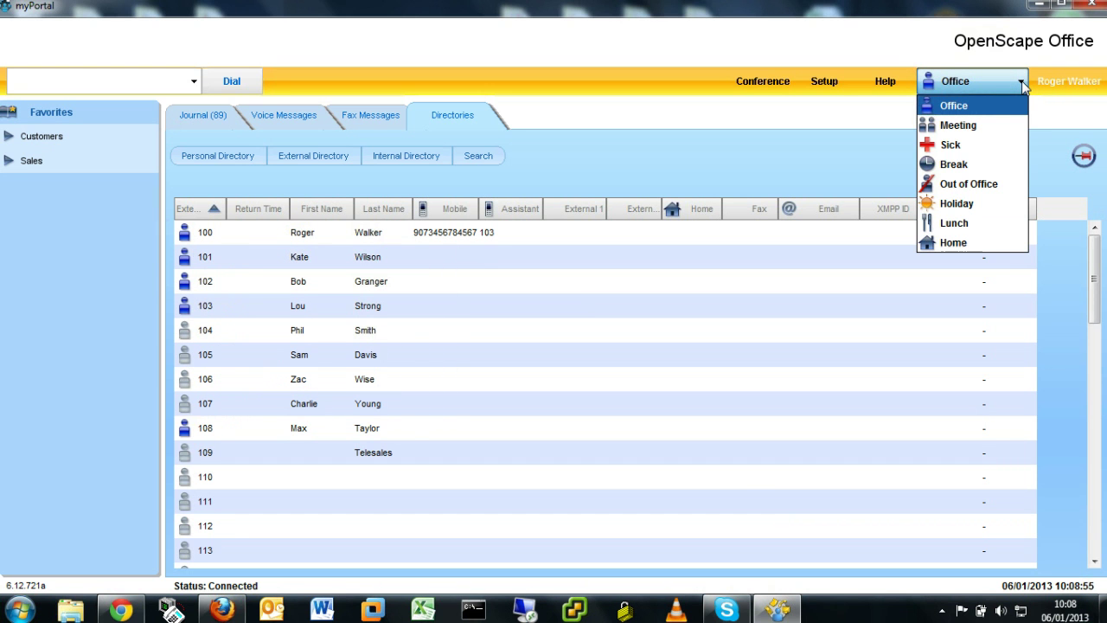
{"action": "left_click", "coordinate": [952, 145]}
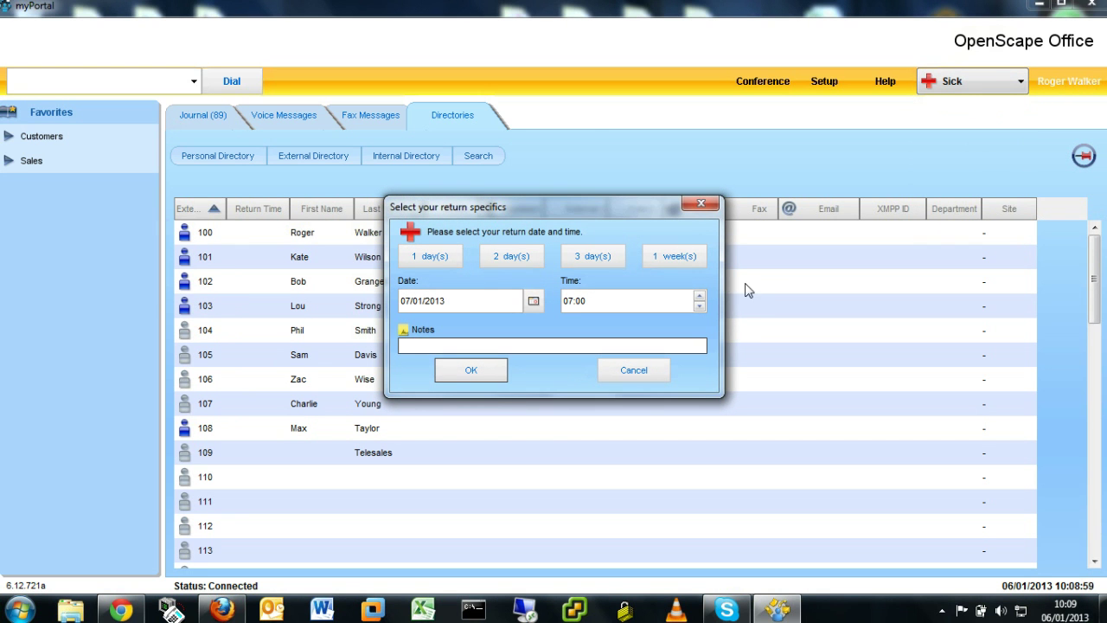
{"action": "left_click", "coordinate": [476, 370]}
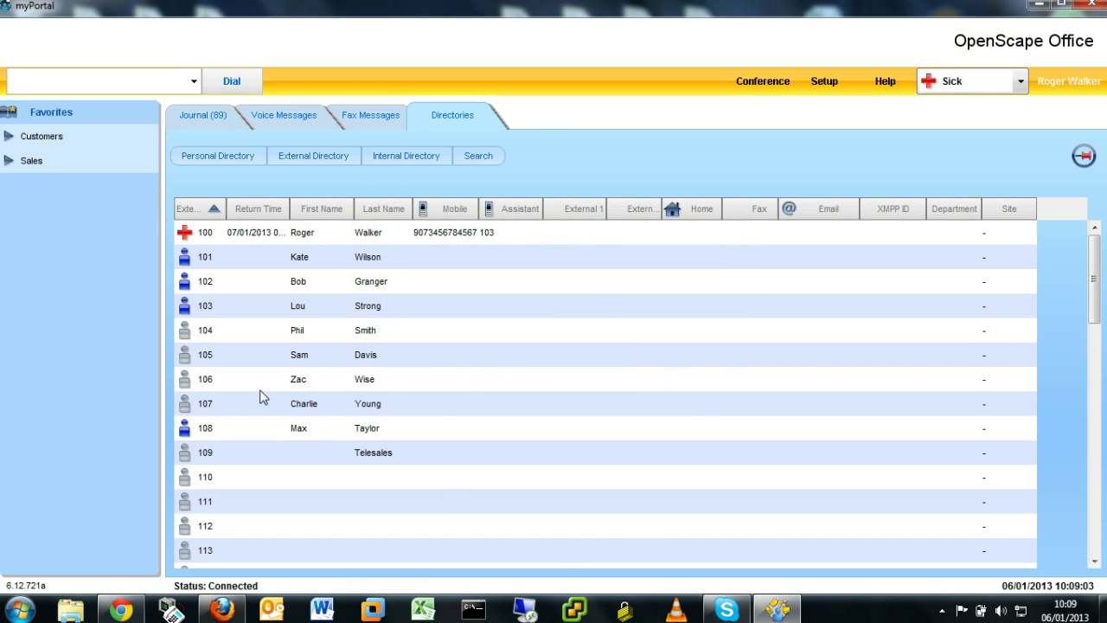
{"action": "mouse_move", "coordinate": [199, 261]}
{"action": "mouse_move", "coordinate": [186, 235]}
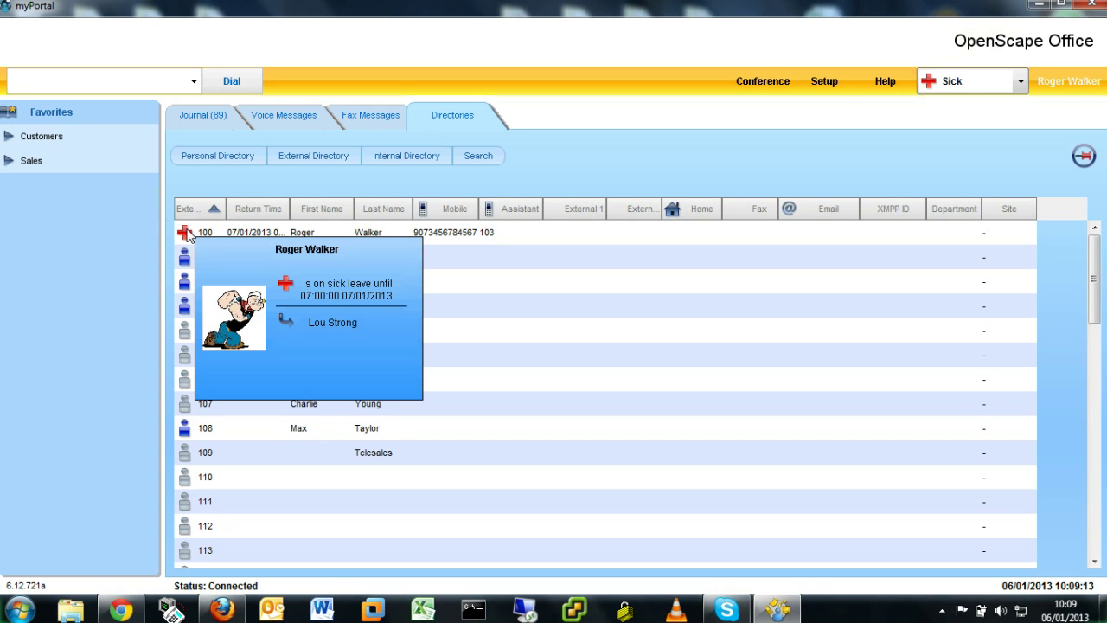
- End the Sick status by setting the presence to Office with the Return to the office option
{"action": "left_click", "coordinate": [1022, 83]}
{"action": "left_click", "coordinate": [1008, 102]}
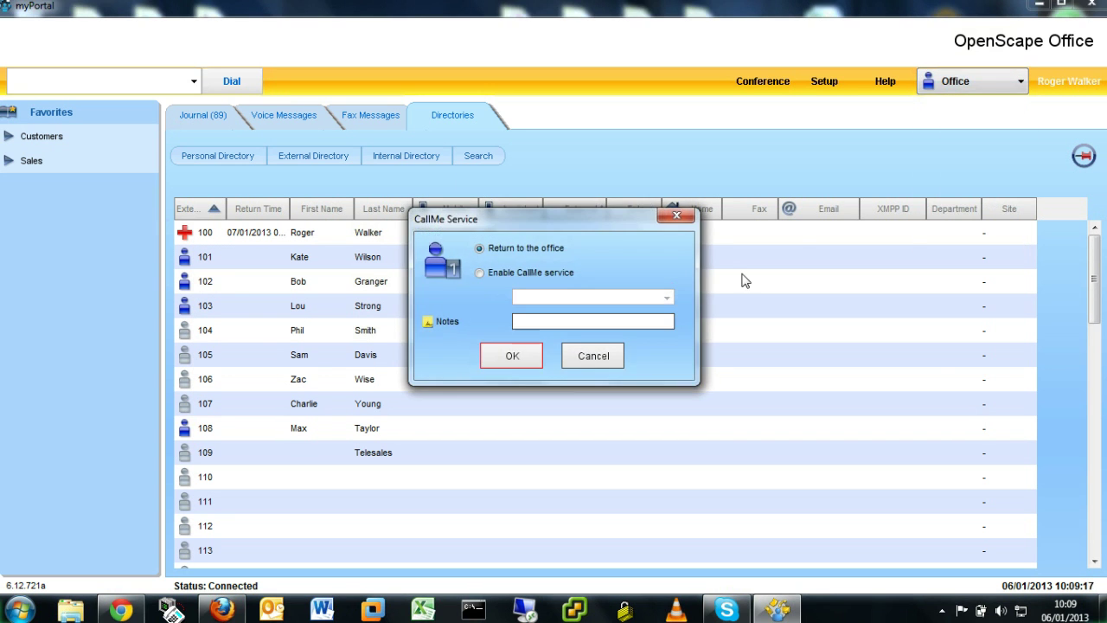
{"action": "left_click", "coordinate": [512, 356]}
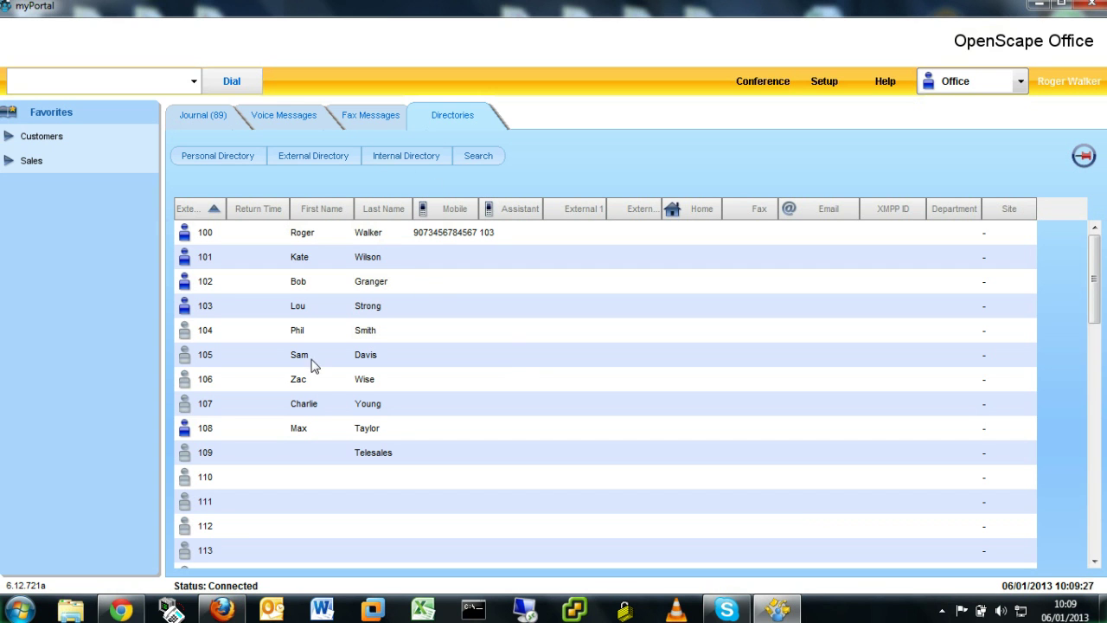
- Call the Business 1 number of the Accountant contact from the external directory
{"action": "left_click", "coordinate": [322, 159]}
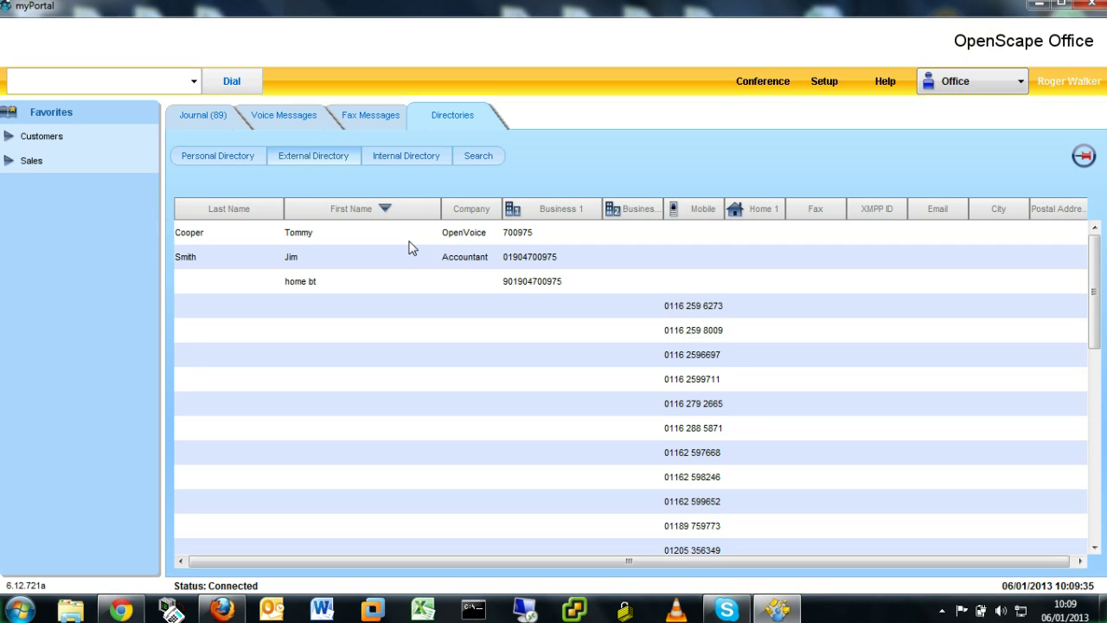
{"action": "left_click", "coordinate": [343, 261]}
{"action": "right_click", "coordinate": [343, 261]}
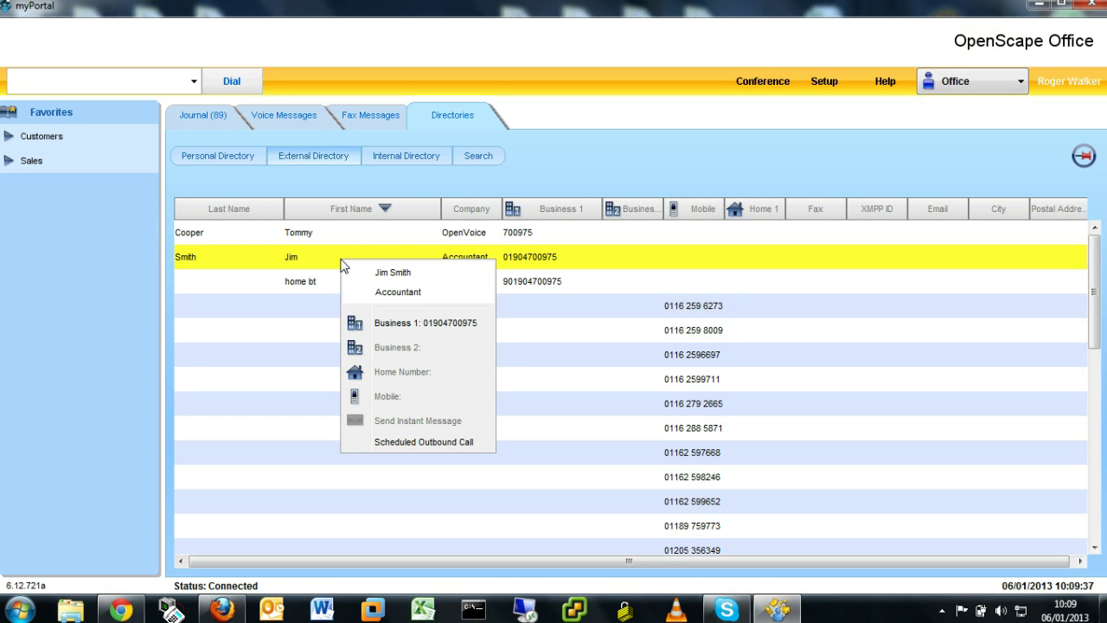
{"action": "left_click", "coordinate": [386, 324]}
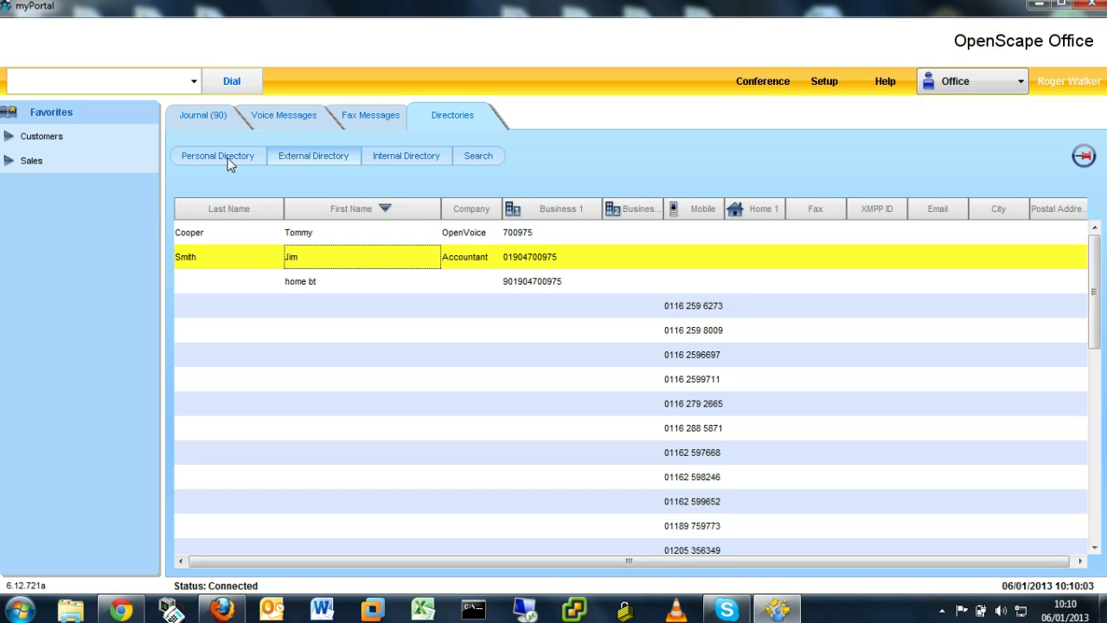
- Switch to Chrome and dial the phone number given in the text of the OpenVoice Get in touch page
{"action": "right_click", "coordinate": [252, 255]}
{"action": "left_click", "coordinate": [132, 615]}
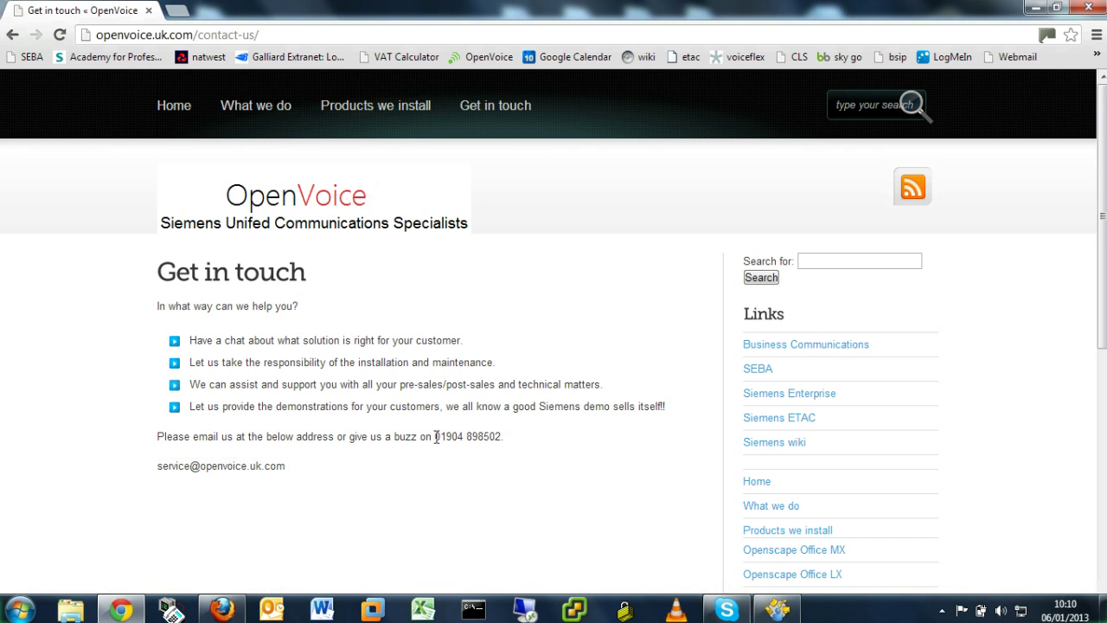
{"action": "left_click_drag", "start_coordinate": [436, 436], "coordinate": [502, 436]}
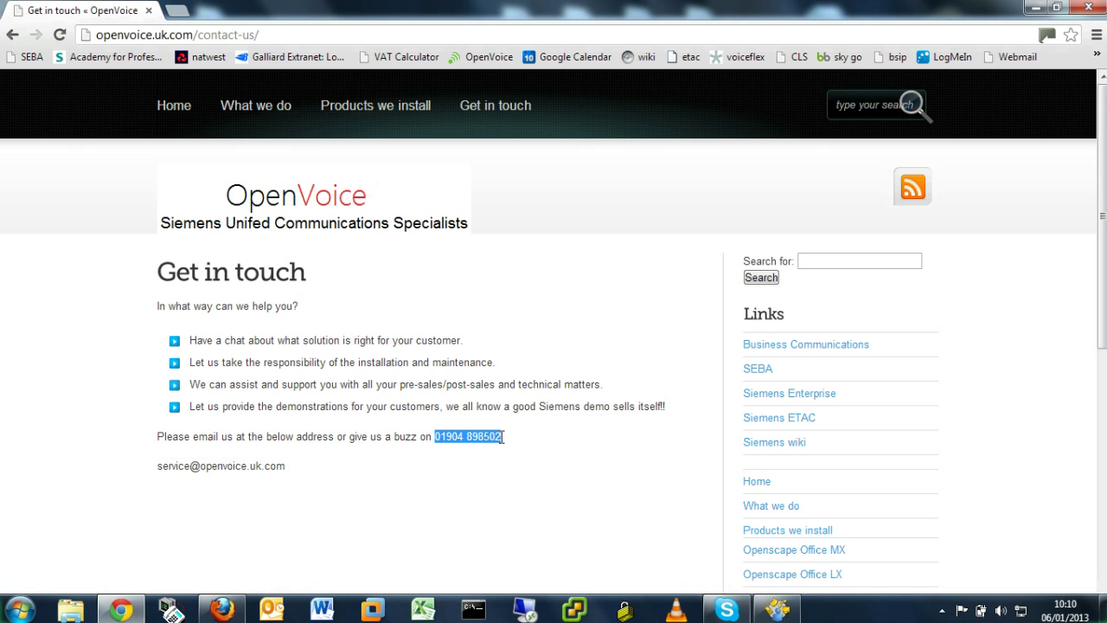
{"action": "key", "text": "F8"}
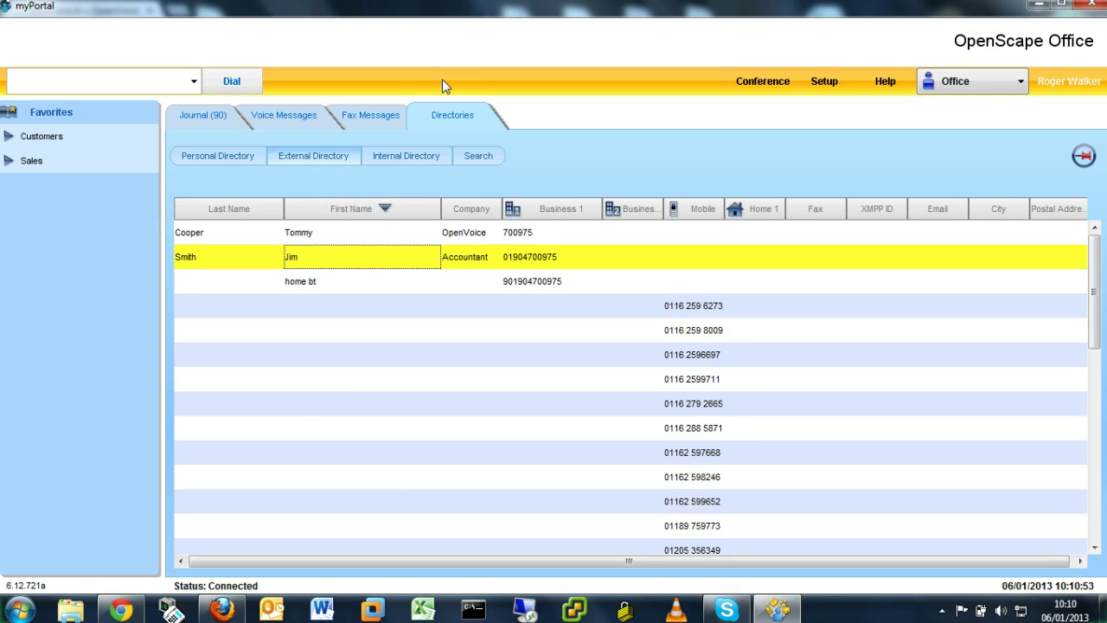
- Look through the fax inbox, the voice message inbox and the played voice messages
{"action": "left_click", "coordinate": [370, 120]}
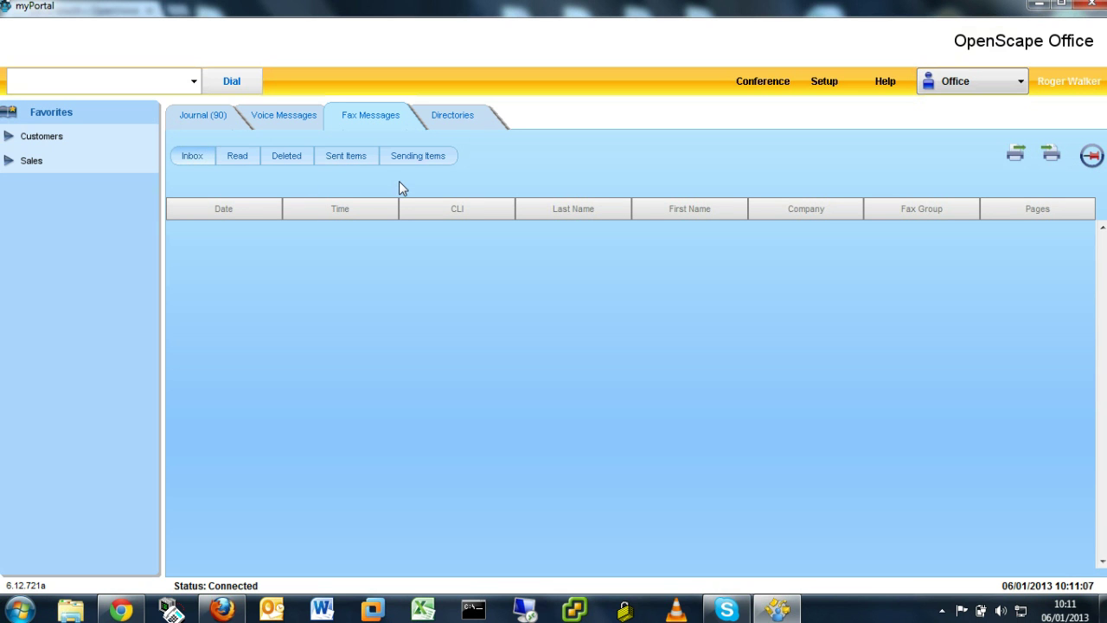
{"action": "left_click", "coordinate": [300, 122]}
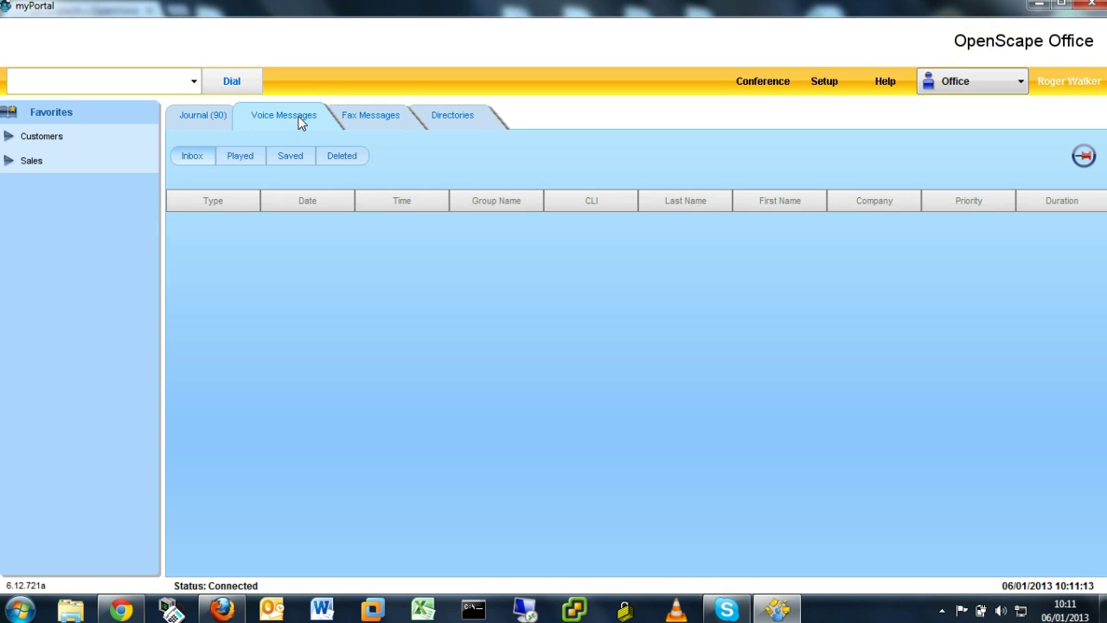
{"action": "left_click", "coordinate": [228, 157]}
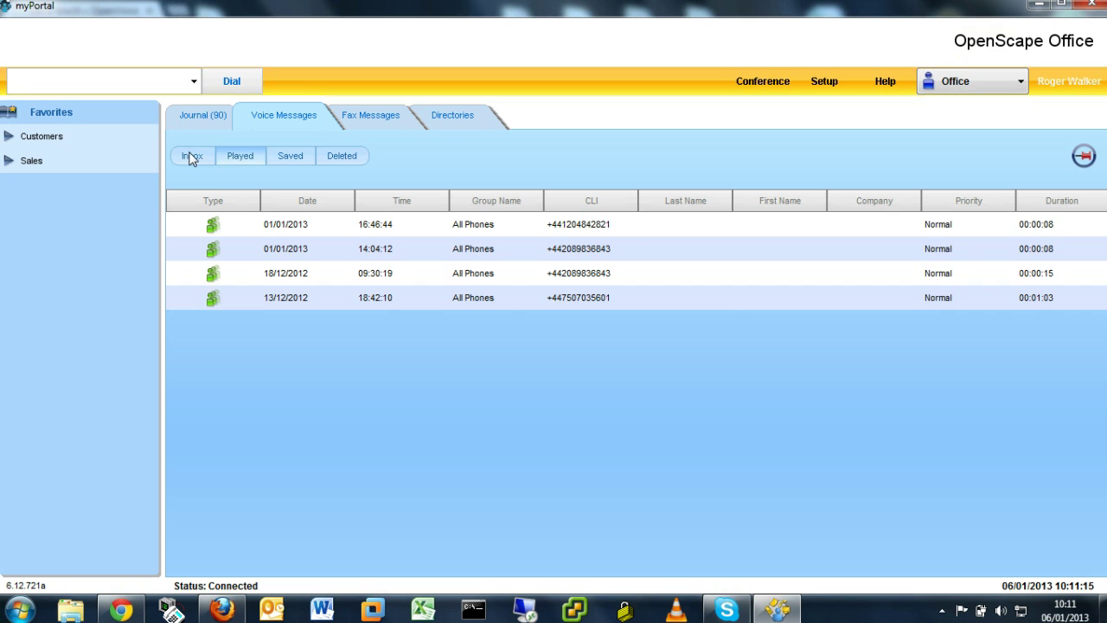
{"action": "left_click", "coordinate": [192, 157]}
{"action": "left_click", "coordinate": [224, 152]}
- Forward the played voice message from 01/01/2013 at 16:46:44 to extension 102
{"action": "left_click", "coordinate": [341, 232]}
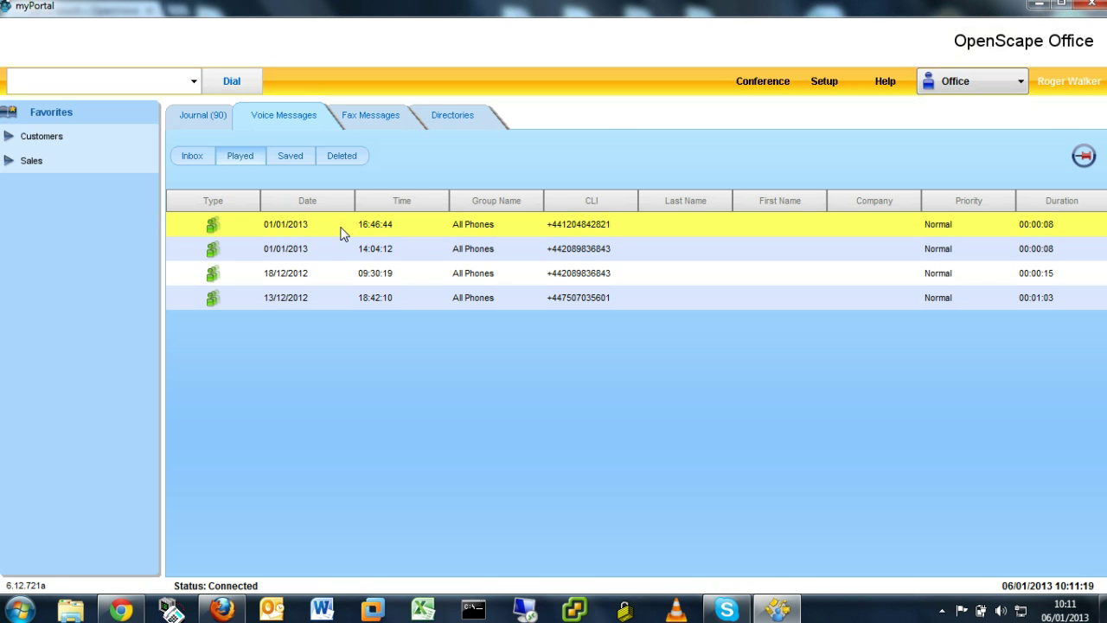
{"action": "right_click", "coordinate": [341, 232]}
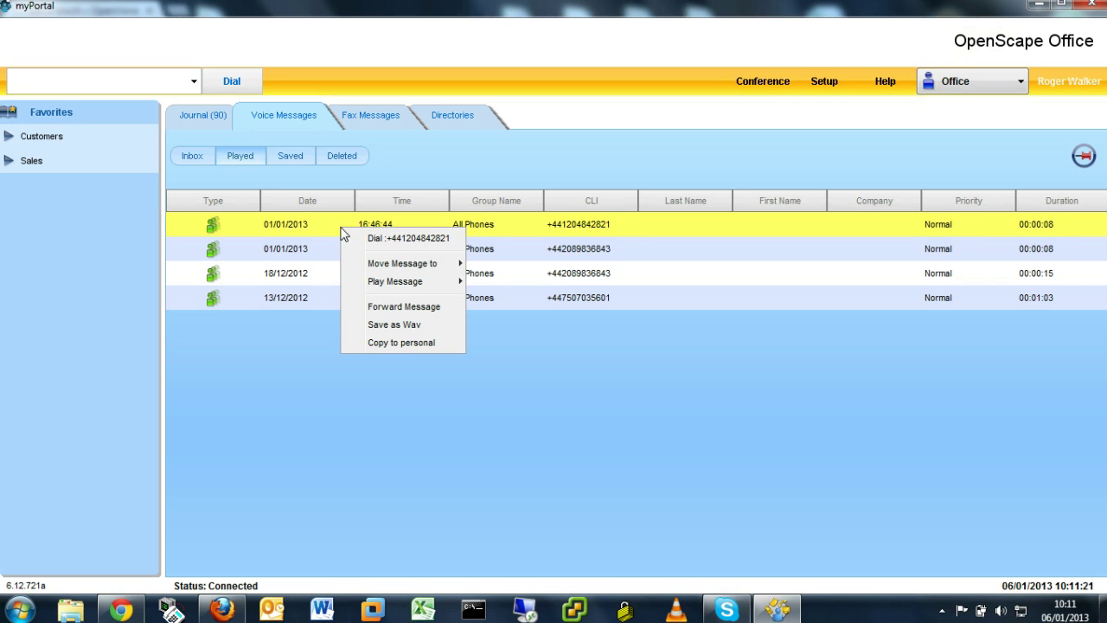
{"action": "mouse_move", "coordinate": [377, 271]}
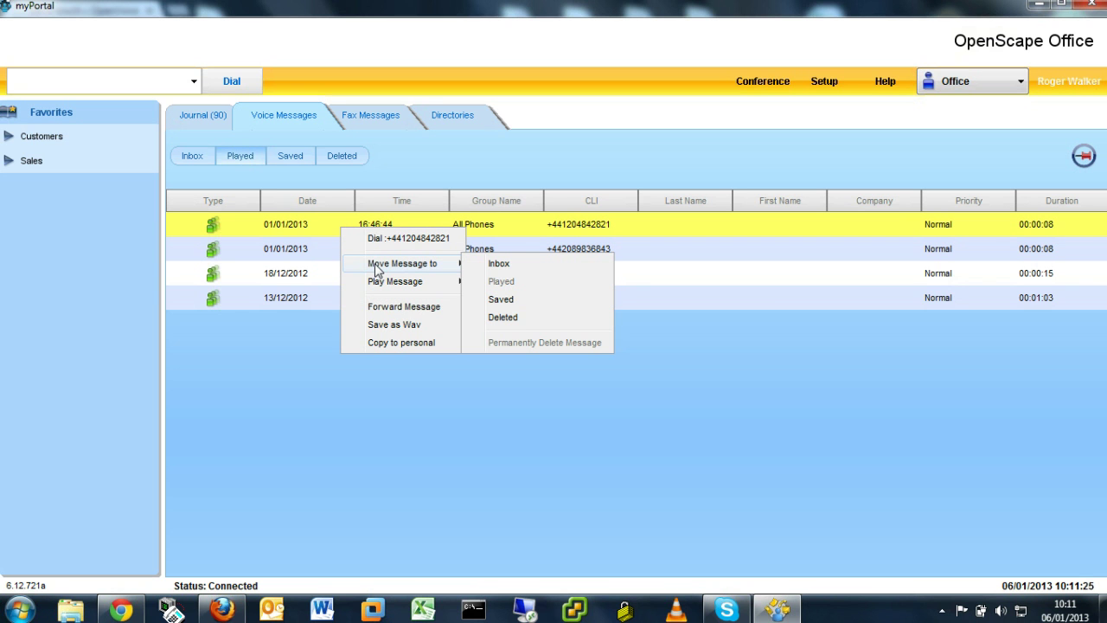
{"action": "mouse_move", "coordinate": [391, 289]}
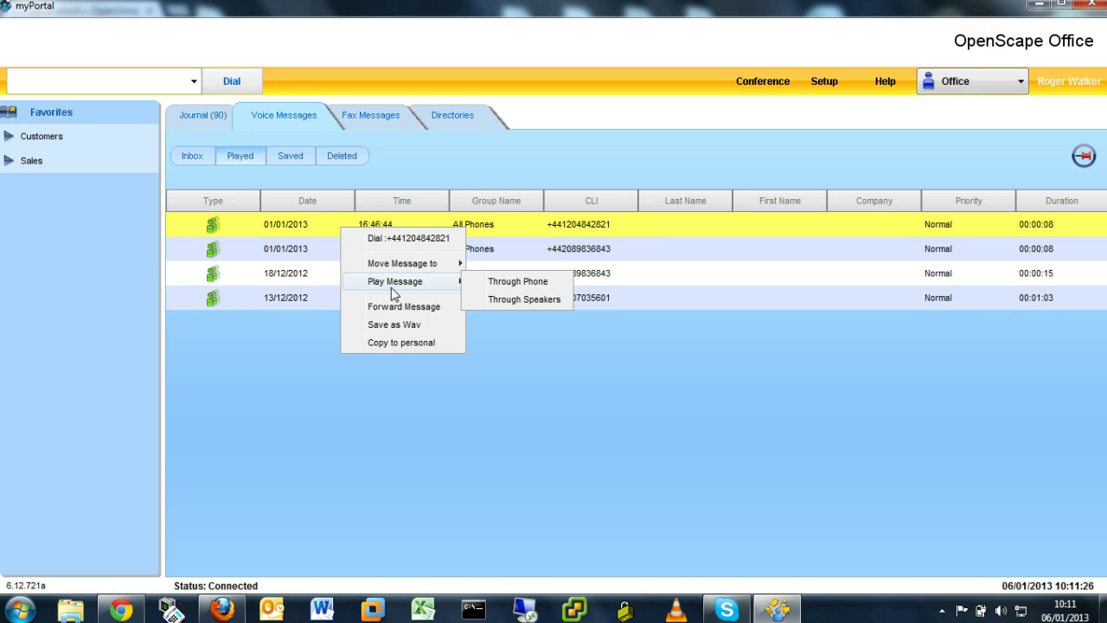
{"action": "left_click", "coordinate": [419, 311]}
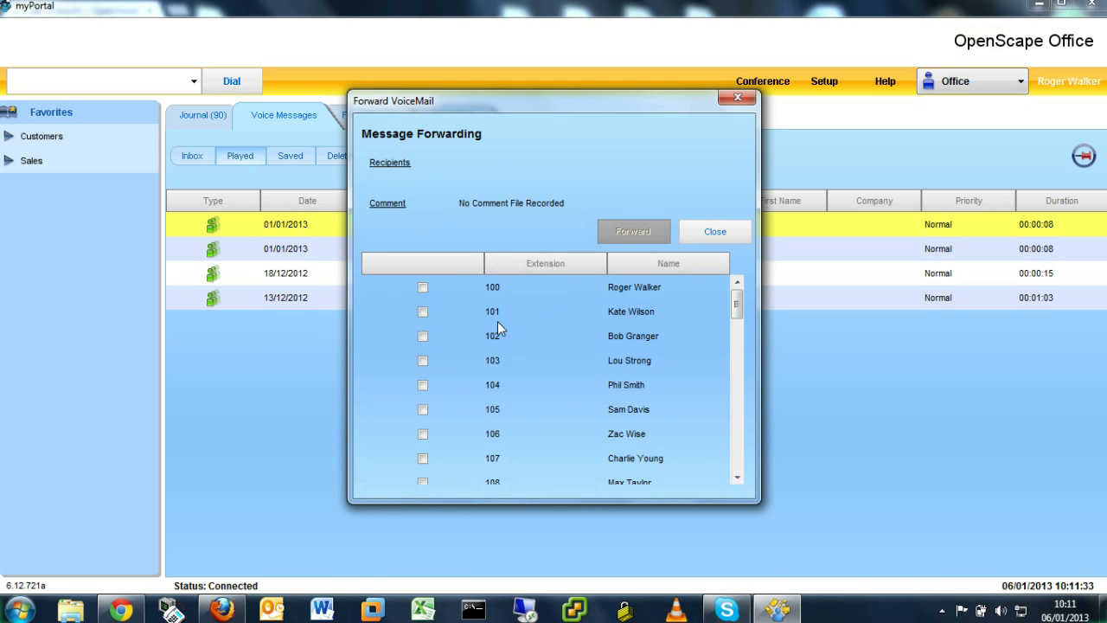
{"action": "left_click", "coordinate": [423, 336]}
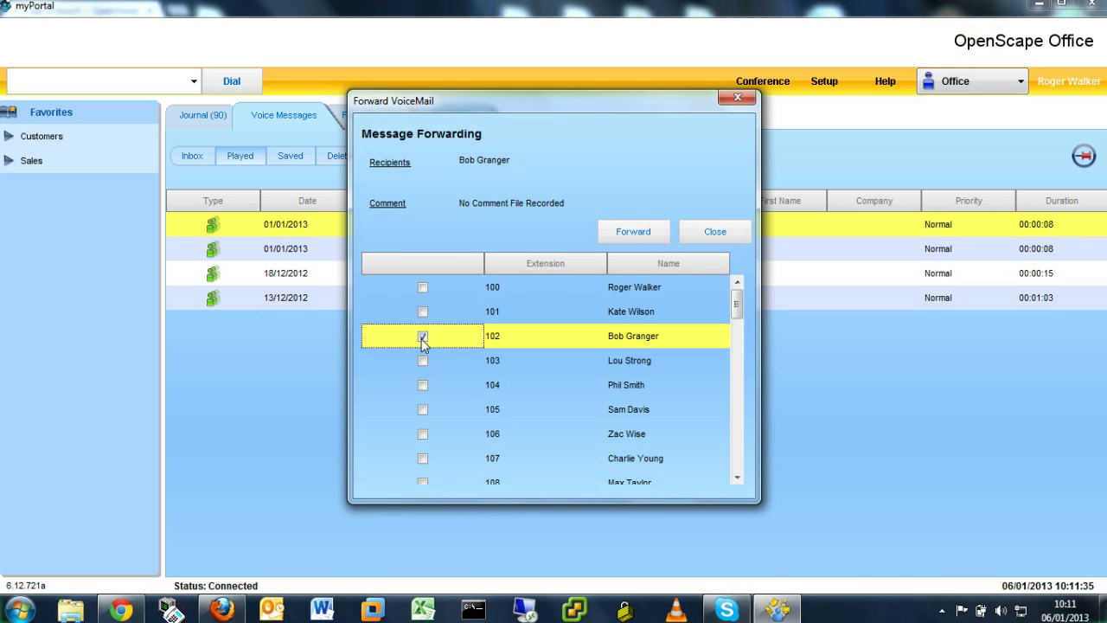
{"action": "left_click", "coordinate": [634, 231]}
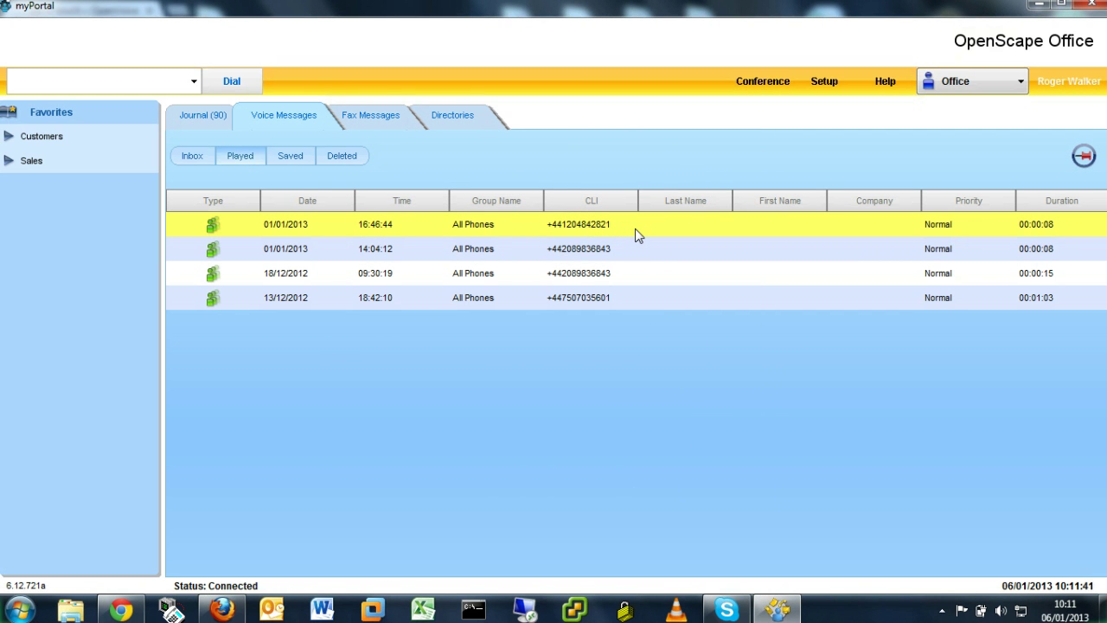
- Review the actions available for the played voice message from 01/01/2013 at 14:04:12
{"action": "left_click", "coordinate": [435, 249]}
{"action": "right_click", "coordinate": [435, 249]}
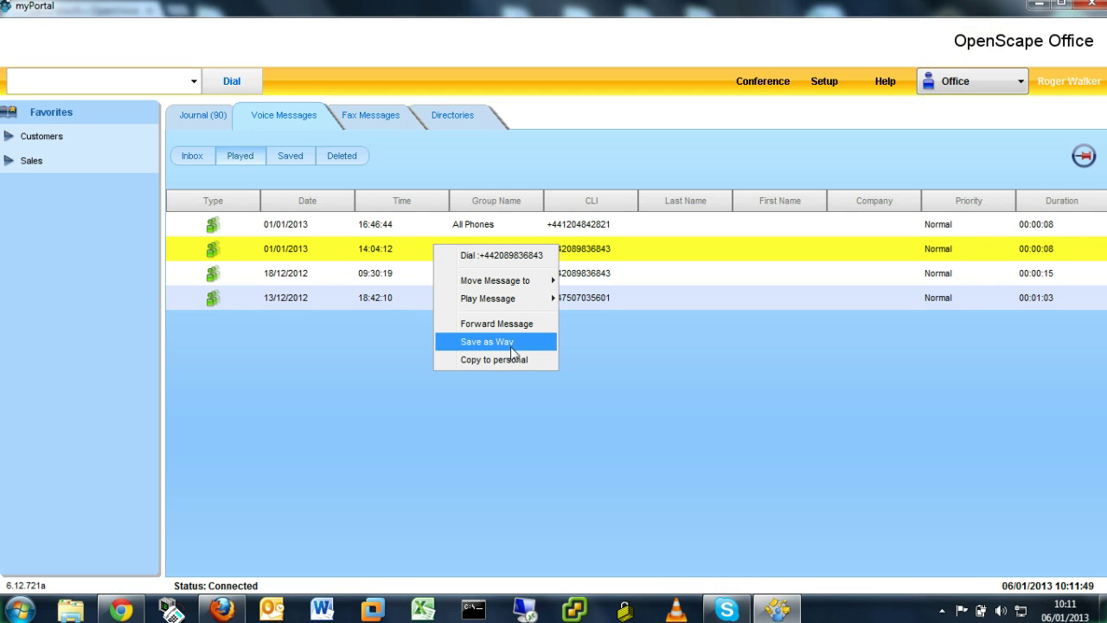
{"action": "left_click", "coordinate": [373, 369]}
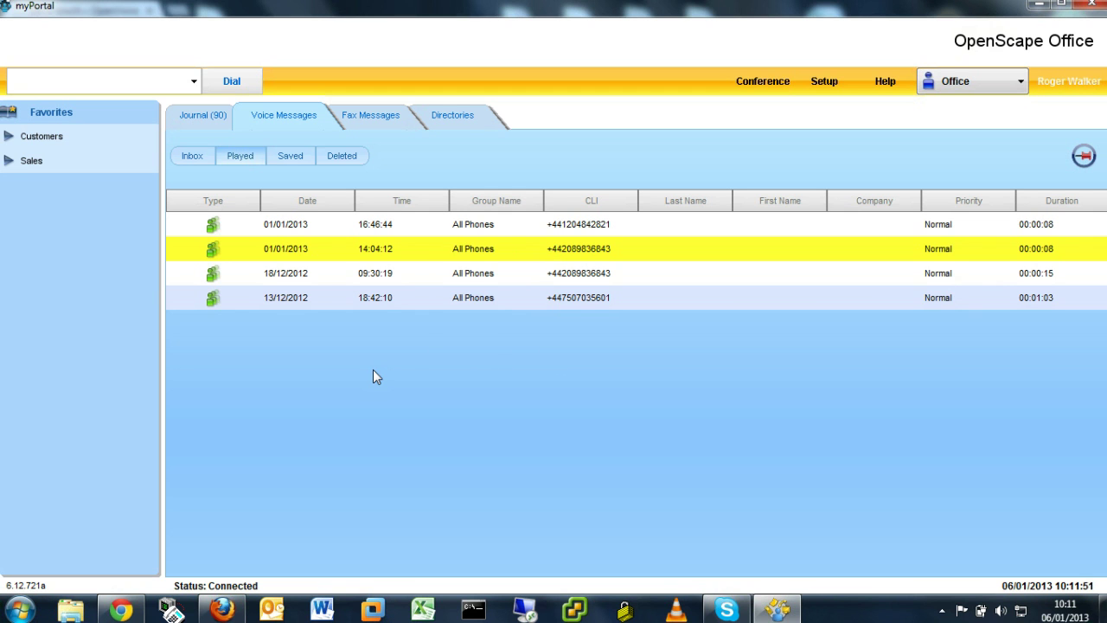
- Look through today's calls in the journal and the actions available for the 10:10:33 call
{"action": "left_click", "coordinate": [210, 115]}
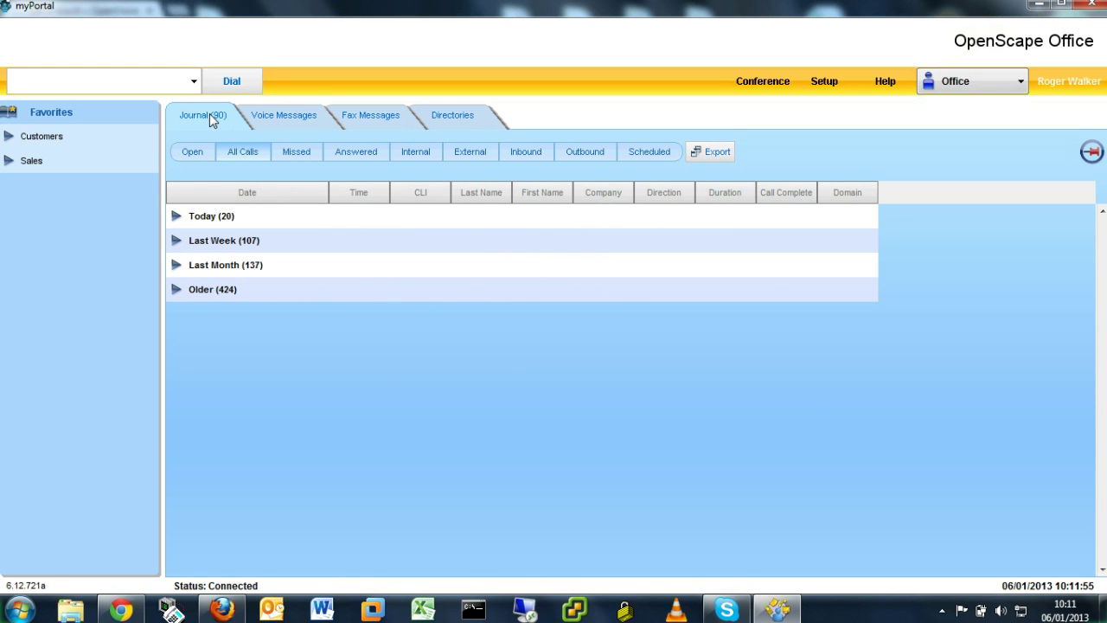
{"action": "left_click", "coordinate": [217, 223]}
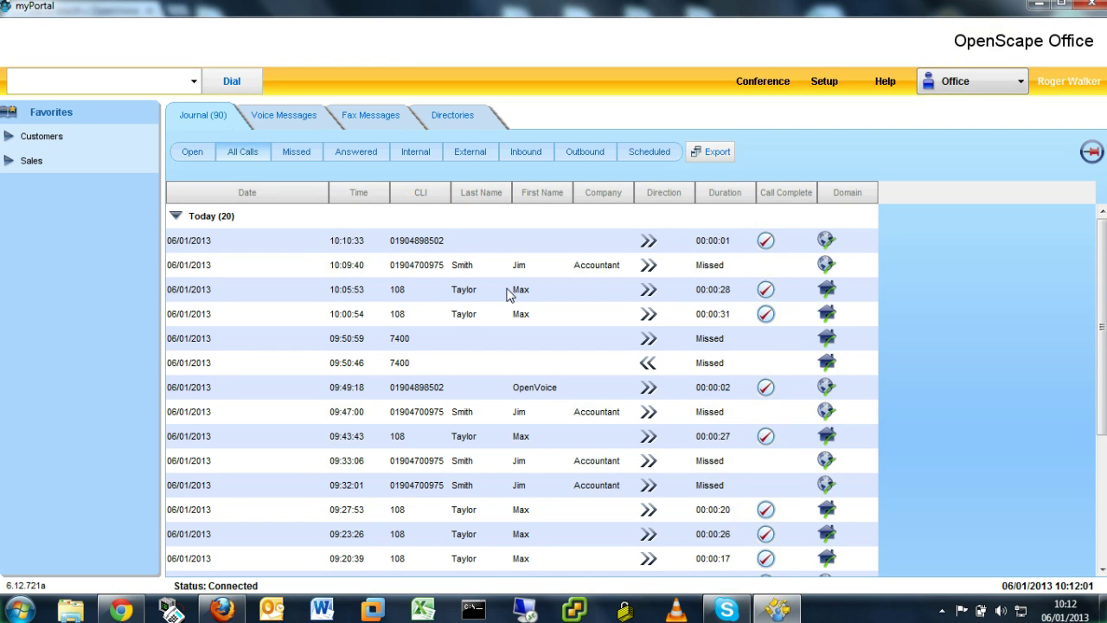
{"action": "left_click", "coordinate": [437, 241]}
{"action": "right_click", "coordinate": [437, 241]}
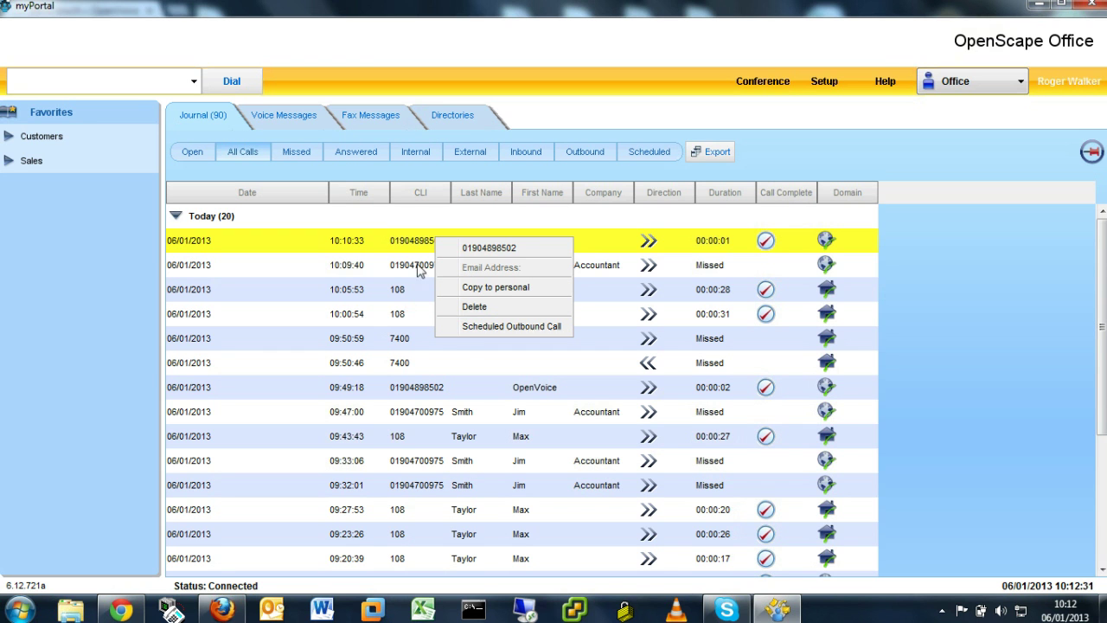
- Review the journal's missed, answered, internal and open calls
{"action": "left_click", "coordinate": [295, 151]}
{"action": "left_click", "coordinate": [360, 154]}
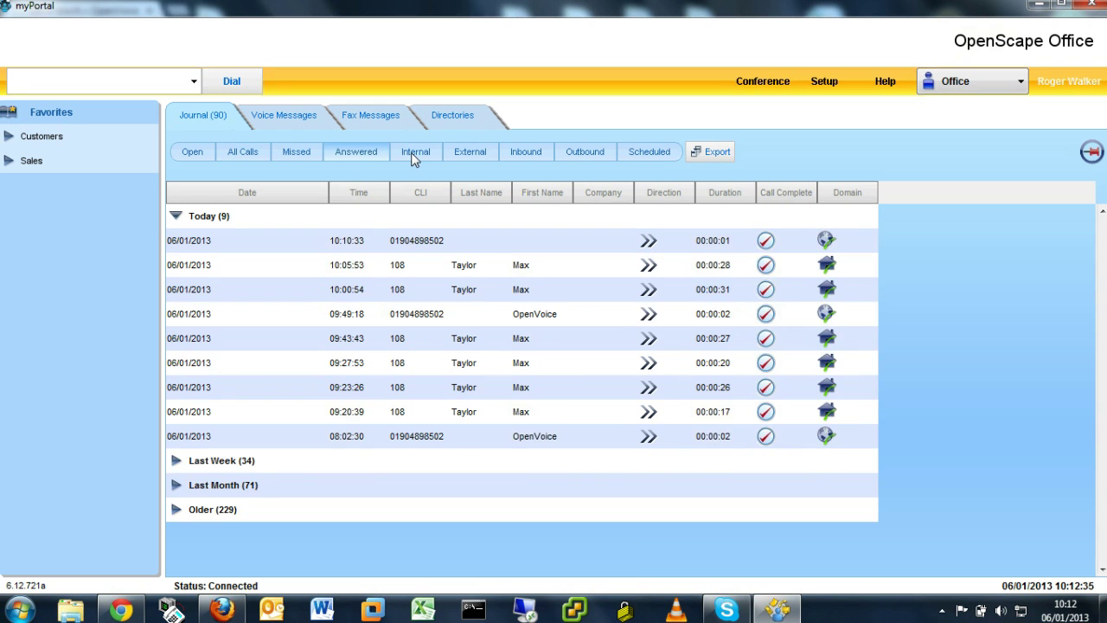
{"action": "left_click", "coordinate": [412, 154]}
{"action": "left_click", "coordinate": [298, 152]}
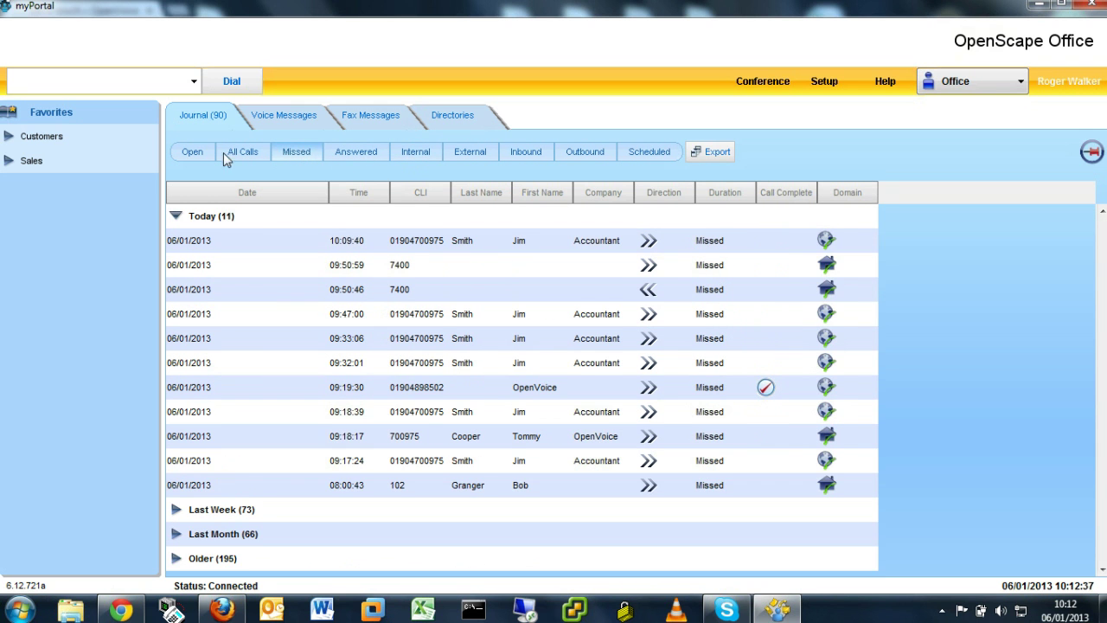
{"action": "left_click", "coordinate": [193, 152]}
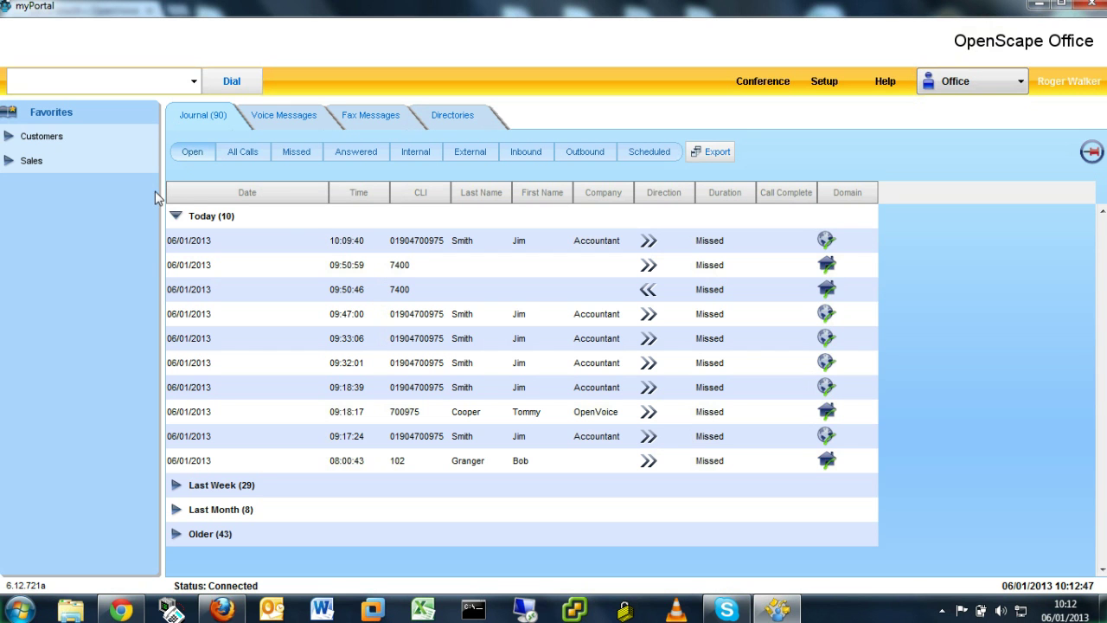
- View the external directory and examine the group and sorting options of the Favorites list
{"action": "left_click", "coordinate": [450, 117]}
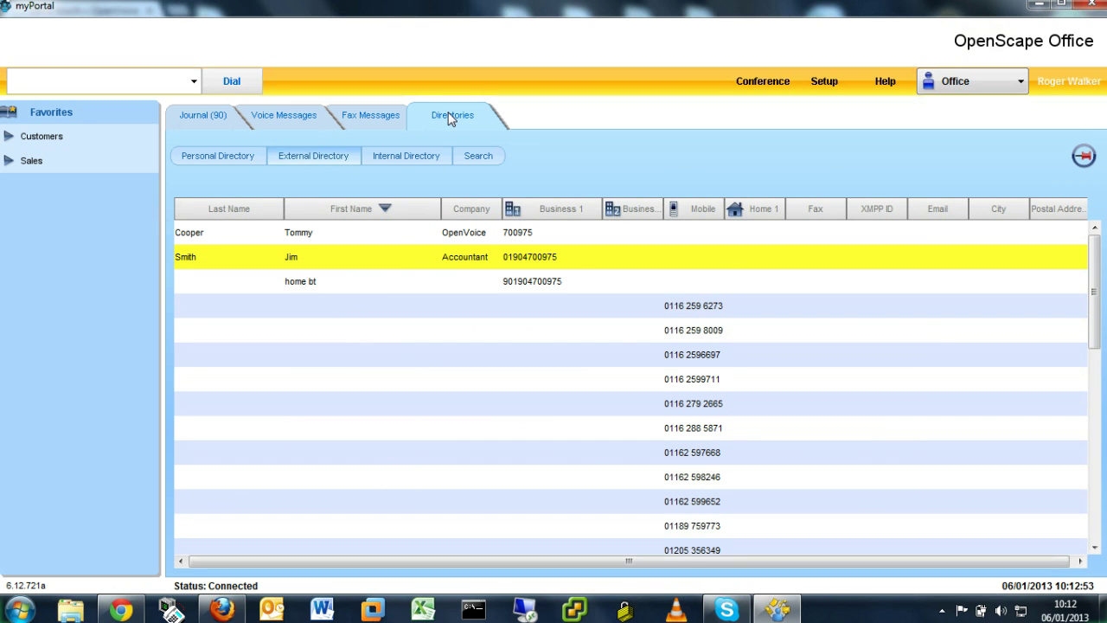
{"action": "right_click", "coordinate": [75, 187]}
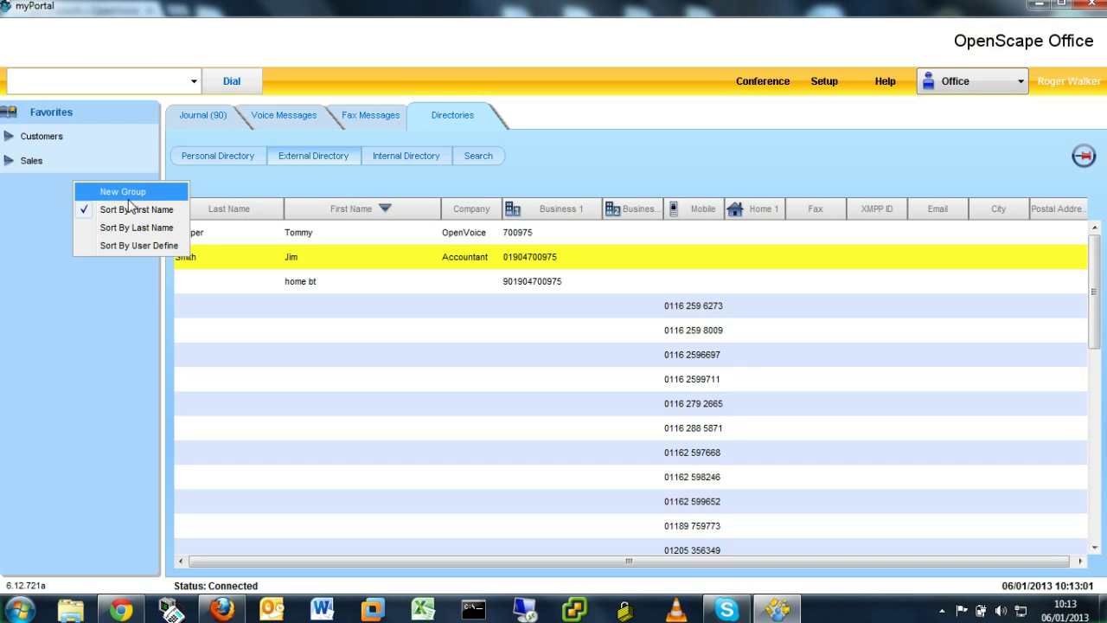
{"action": "left_click", "coordinate": [35, 205]}
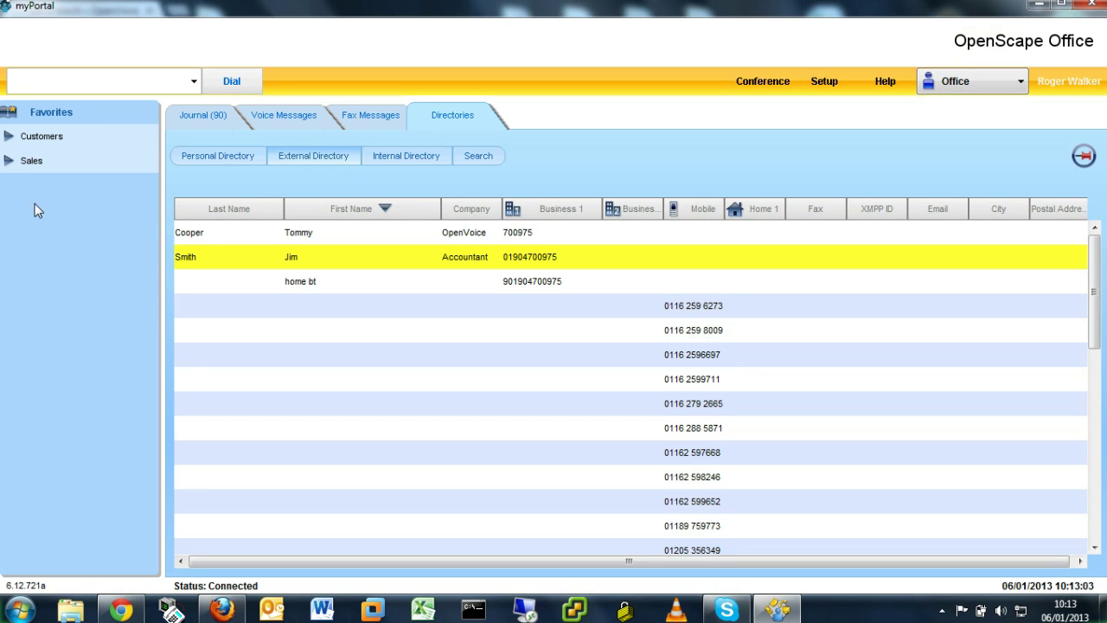
- Call the Business 1 number of the contact in the Customers group of the favourites
{"action": "left_click", "coordinate": [54, 139]}
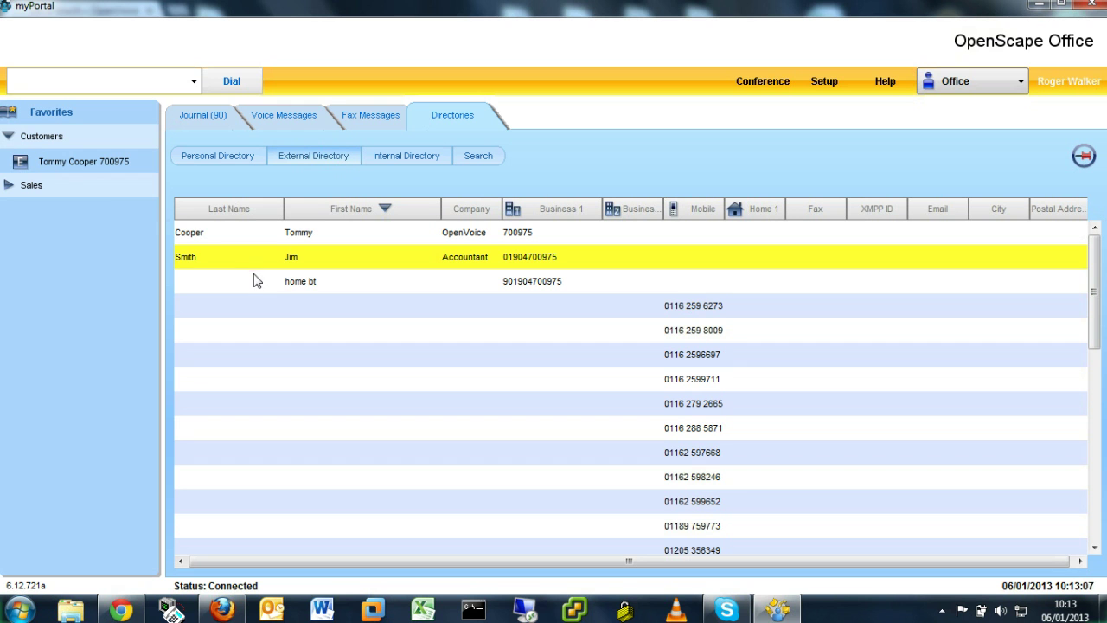
{"action": "mouse_move", "coordinate": [67, 167]}
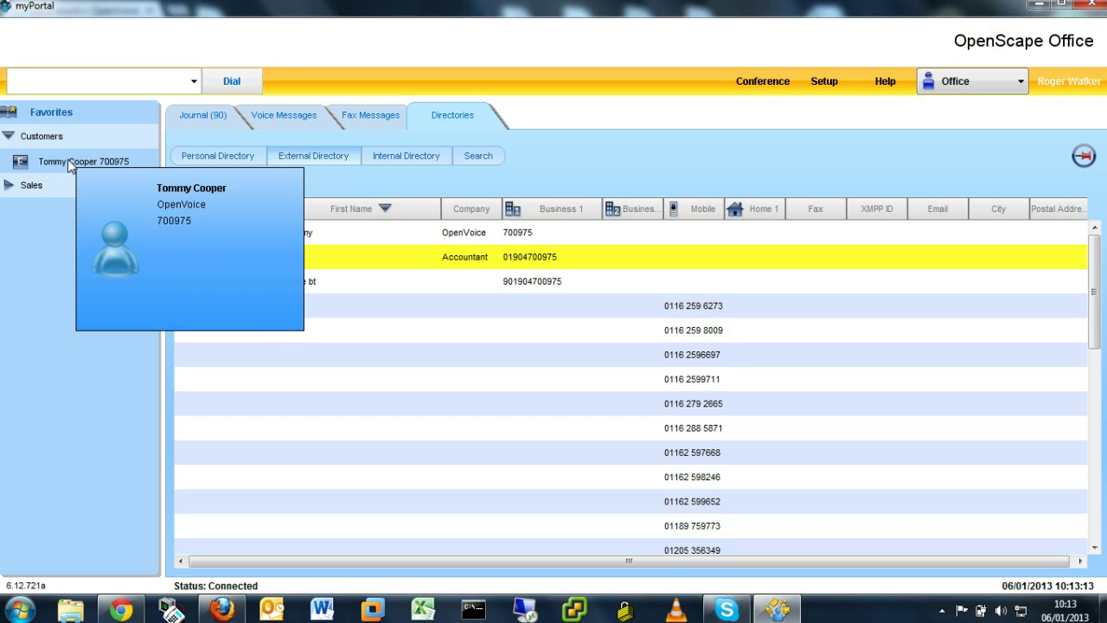
{"action": "right_click", "coordinate": [68, 161]}
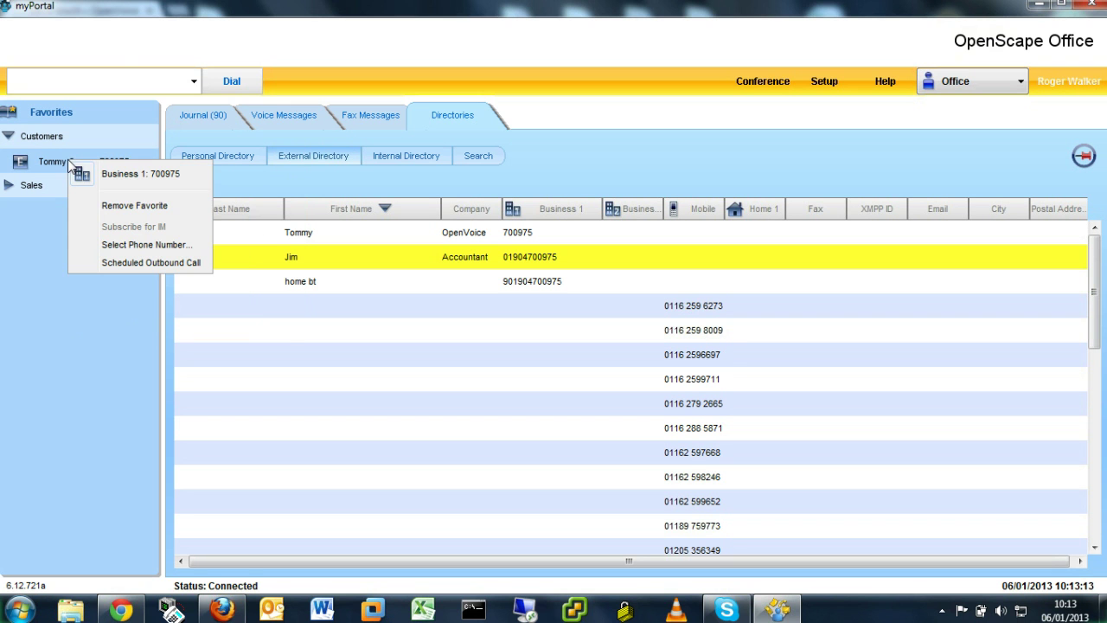
{"action": "left_click", "coordinate": [134, 174]}
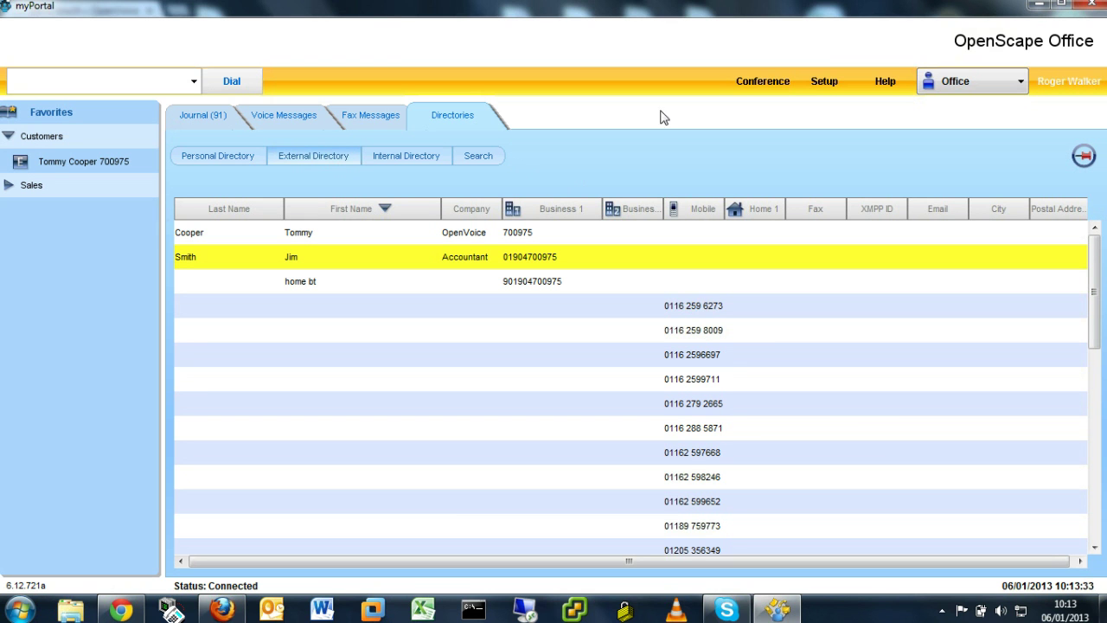
- Create an AdHoc conference and add the directory-listed participant at extension 108
{"action": "left_click", "coordinate": [770, 87]}
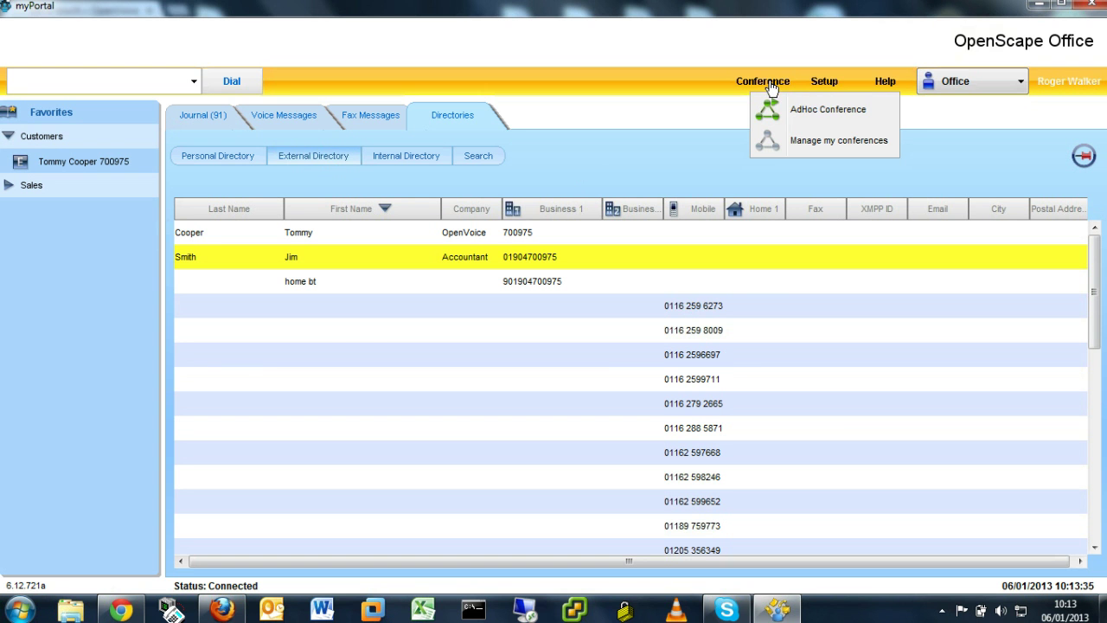
{"action": "left_click", "coordinate": [811, 109]}
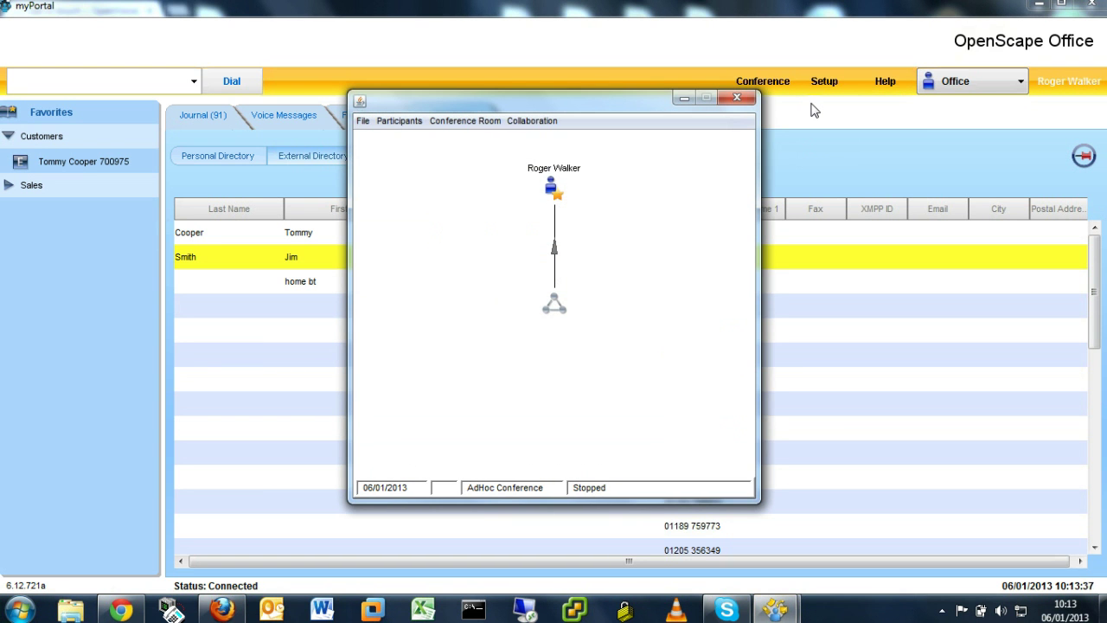
{"action": "right_click", "coordinate": [662, 272]}
{"action": "left_click", "coordinate": [698, 284]}
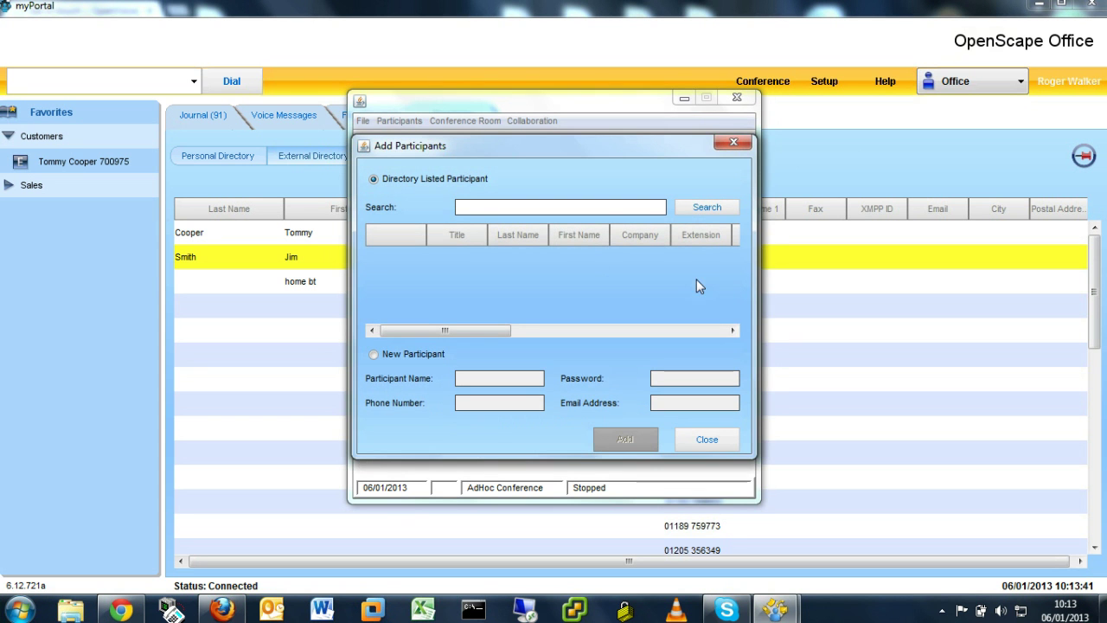
{"action": "type", "text": "108"}
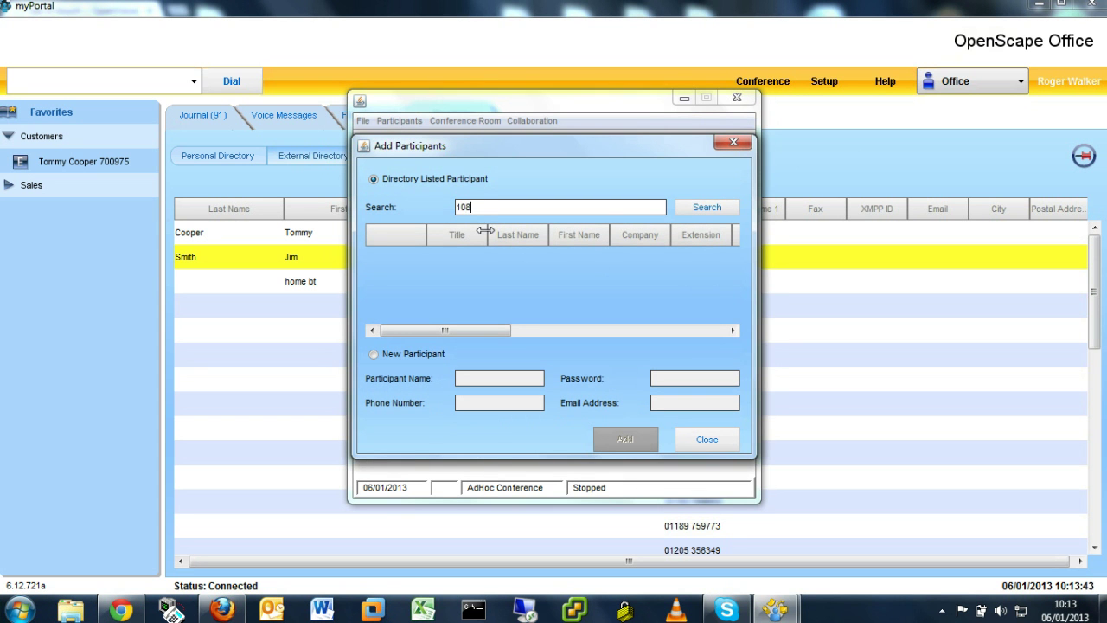
{"action": "left_click", "coordinate": [684, 211]}
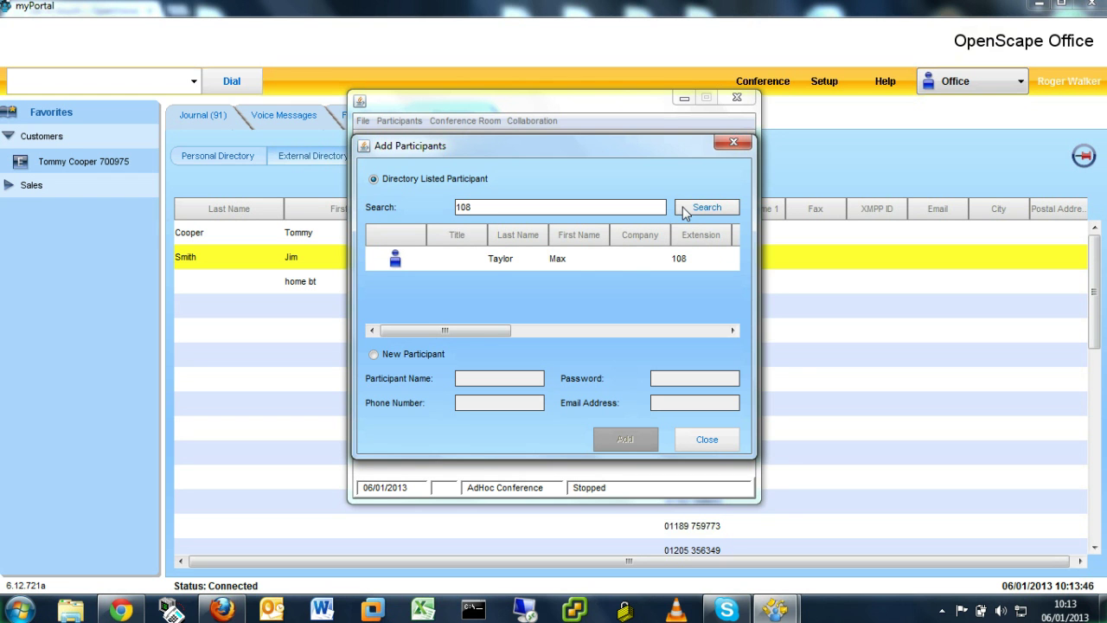
{"action": "left_click", "coordinate": [588, 259]}
{"action": "left_click", "coordinate": [626, 440]}
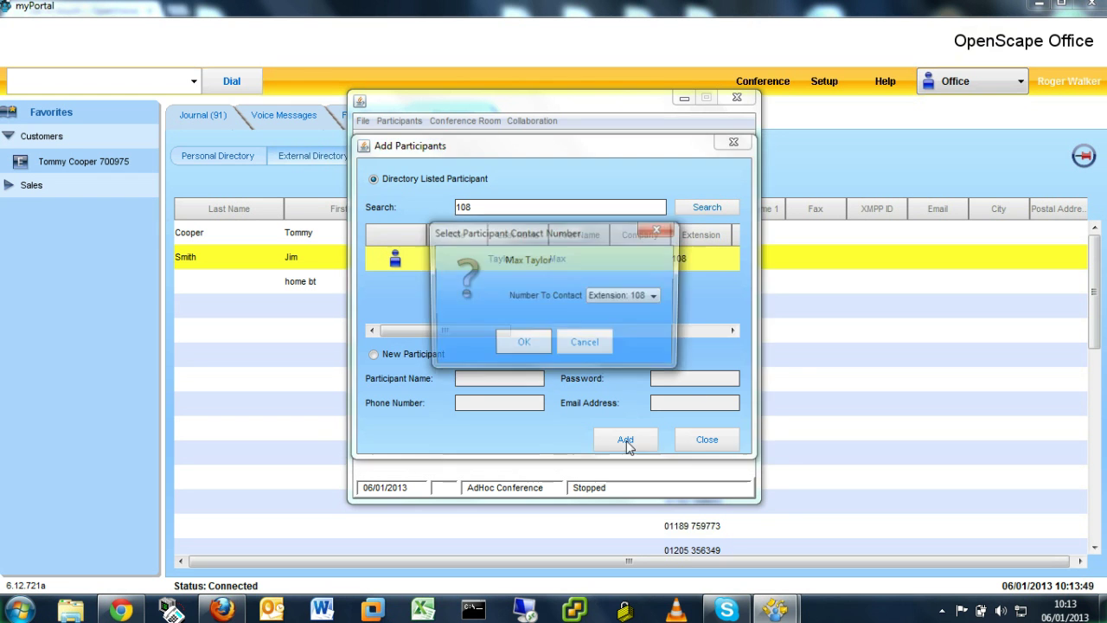
{"action": "left_click", "coordinate": [519, 340]}
- Add the directory-listed participant at extension 103 to the conference and finish adding participants
{"action": "left_click", "coordinate": [507, 207]}
{"action": "key", "text": "BackSpace"}
{"action": "type", "text": "3"}
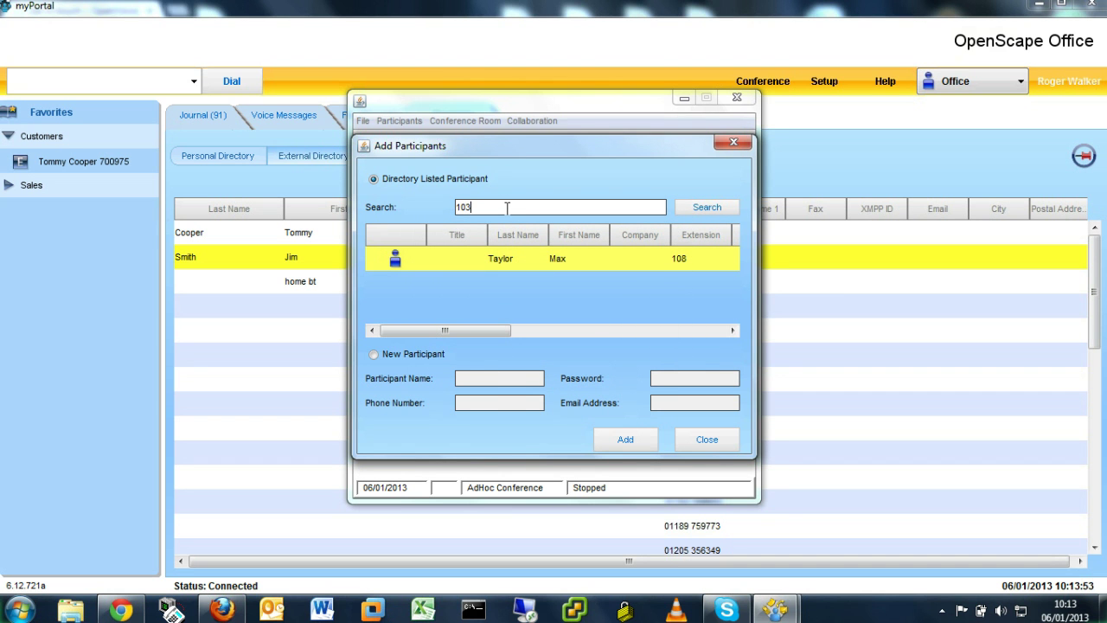
{"action": "left_click", "coordinate": [703, 210]}
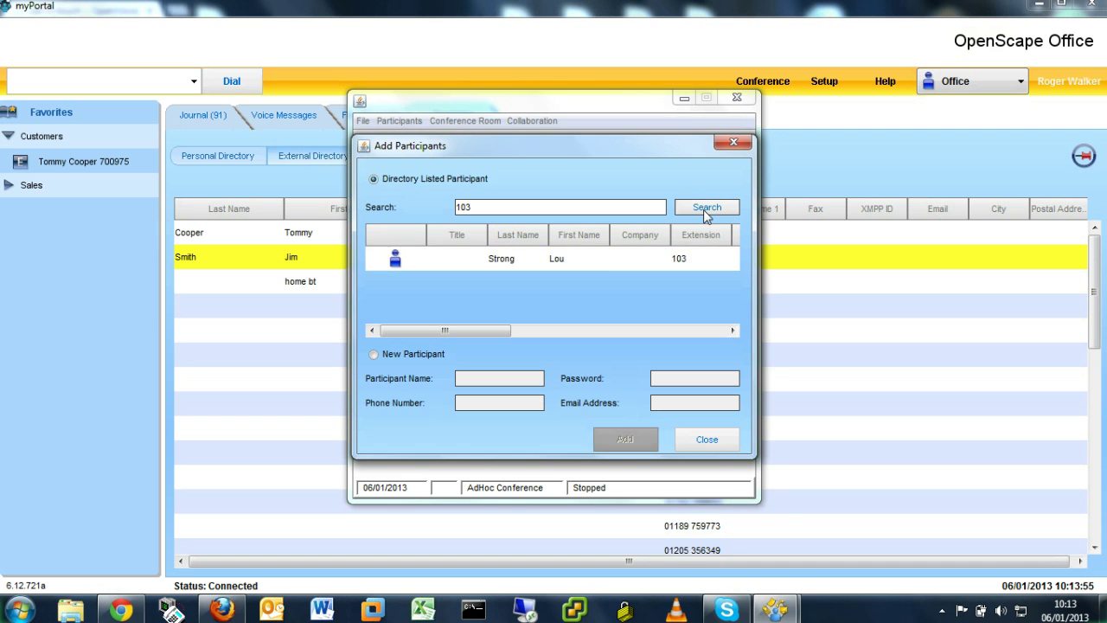
{"action": "left_click", "coordinate": [613, 264]}
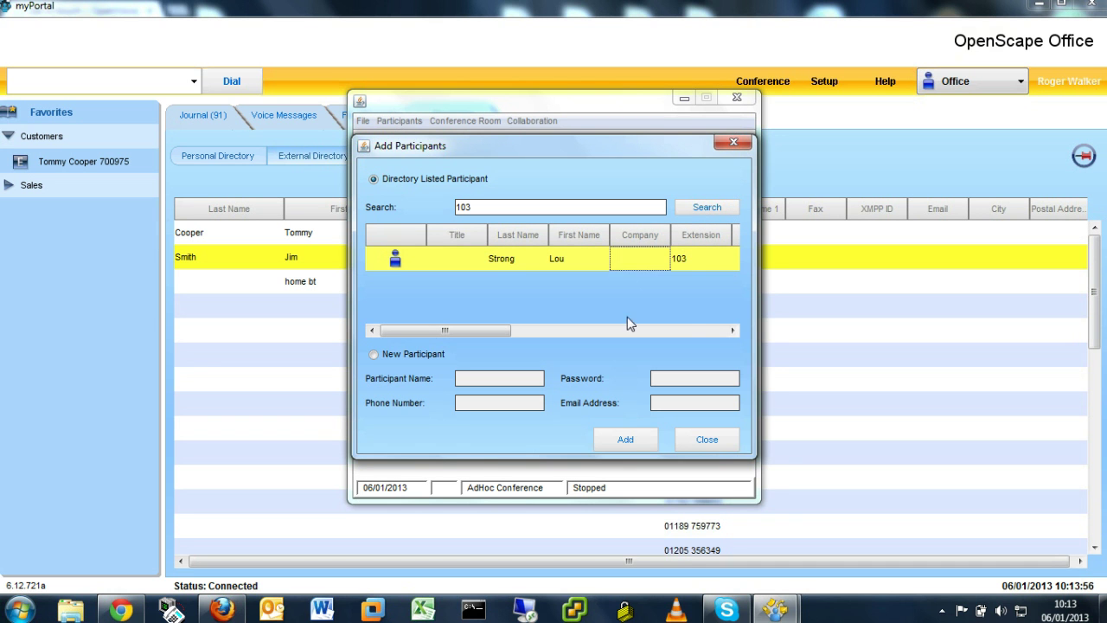
{"action": "left_click", "coordinate": [627, 439]}
{"action": "left_click", "coordinate": [523, 345]}
{"action": "left_click", "coordinate": [705, 440]}
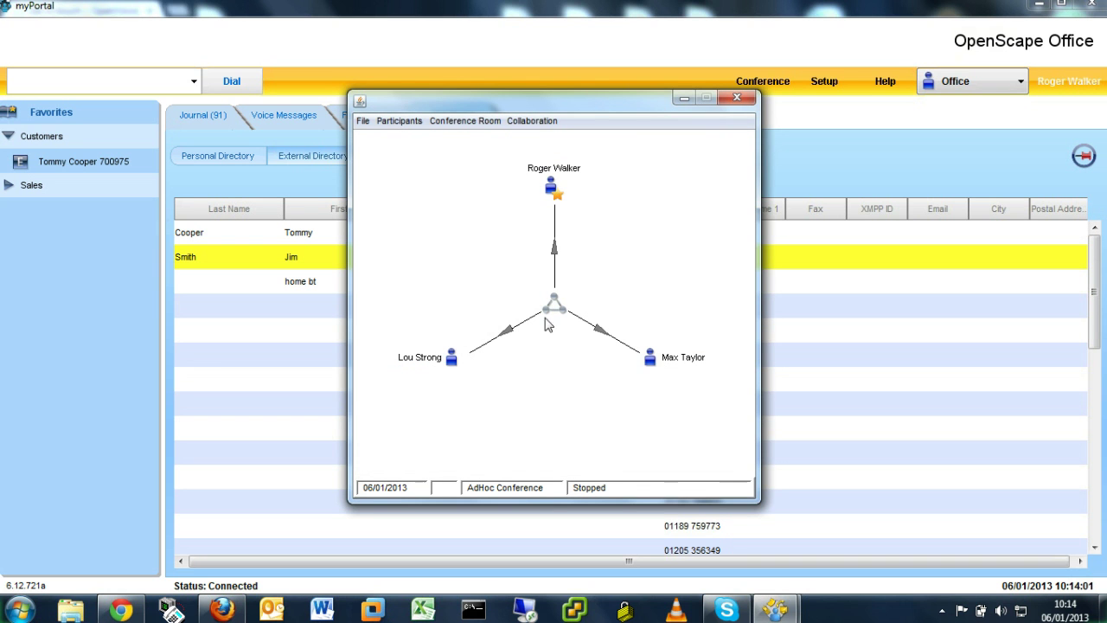
- Start the AdHoc conference, and close its window and the inbound call notification
{"action": "left_click", "coordinate": [477, 122]}
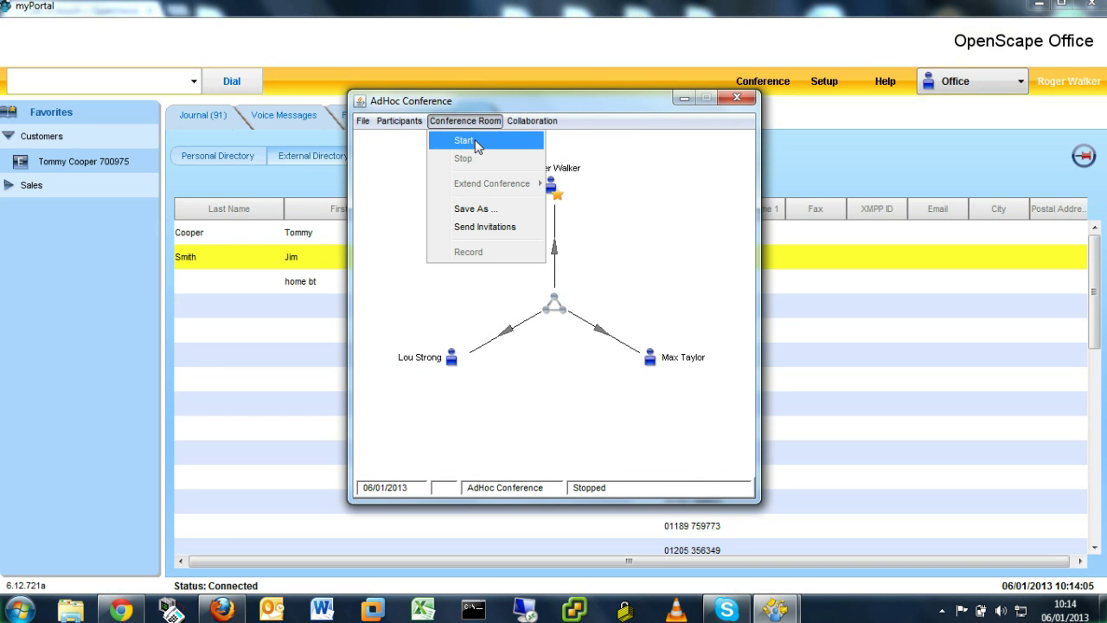
{"action": "left_click", "coordinate": [476, 143]}
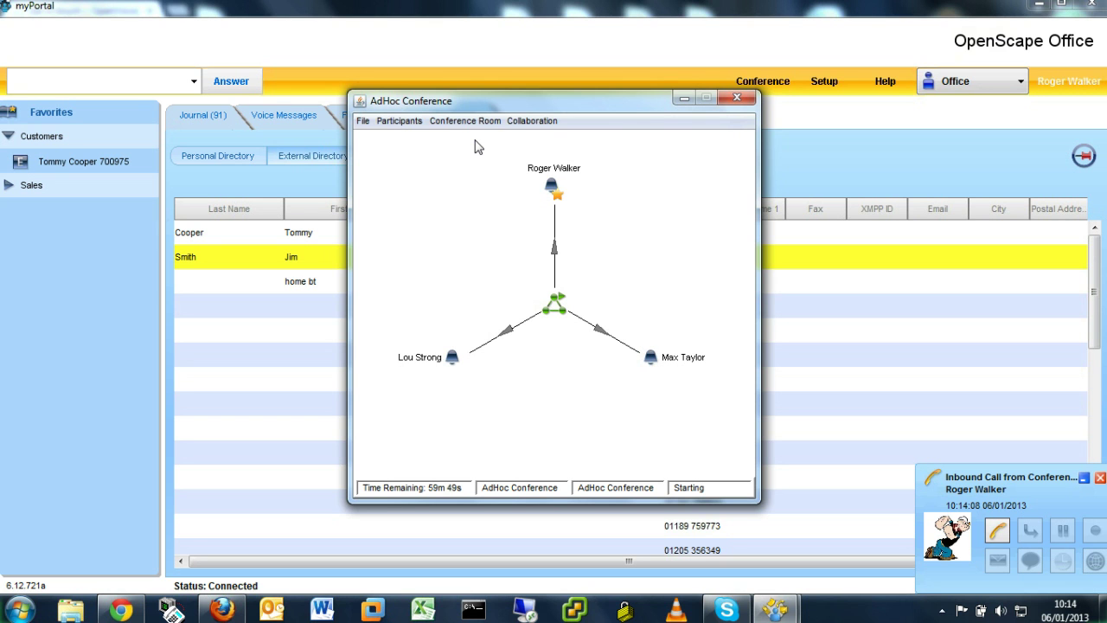
{"action": "left_click", "coordinate": [737, 98]}
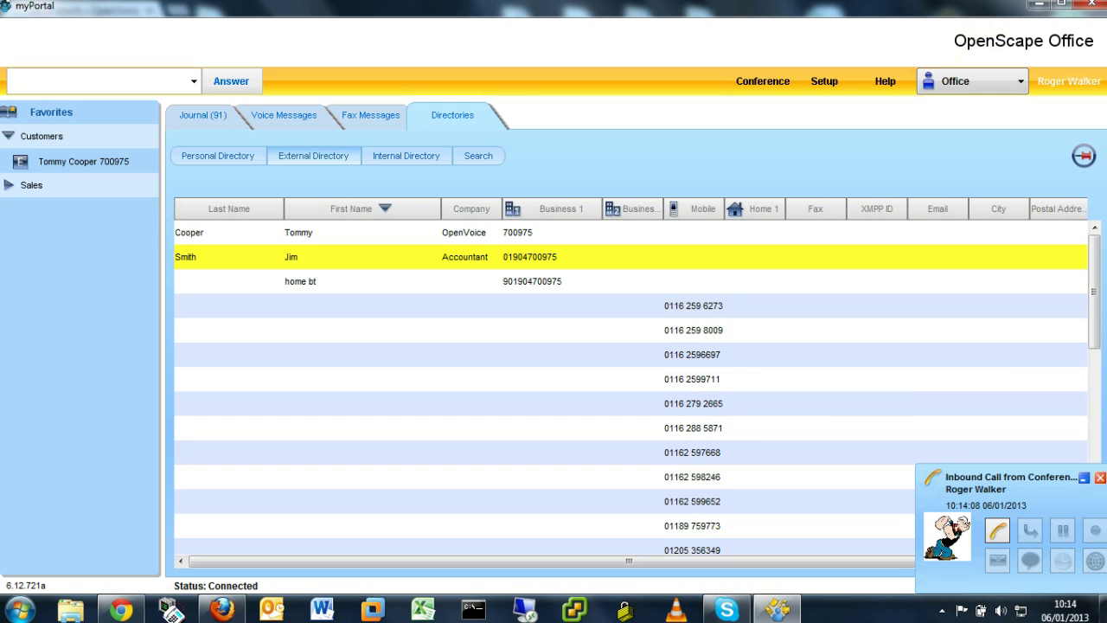
{"action": "left_click", "coordinate": [1099, 479]}
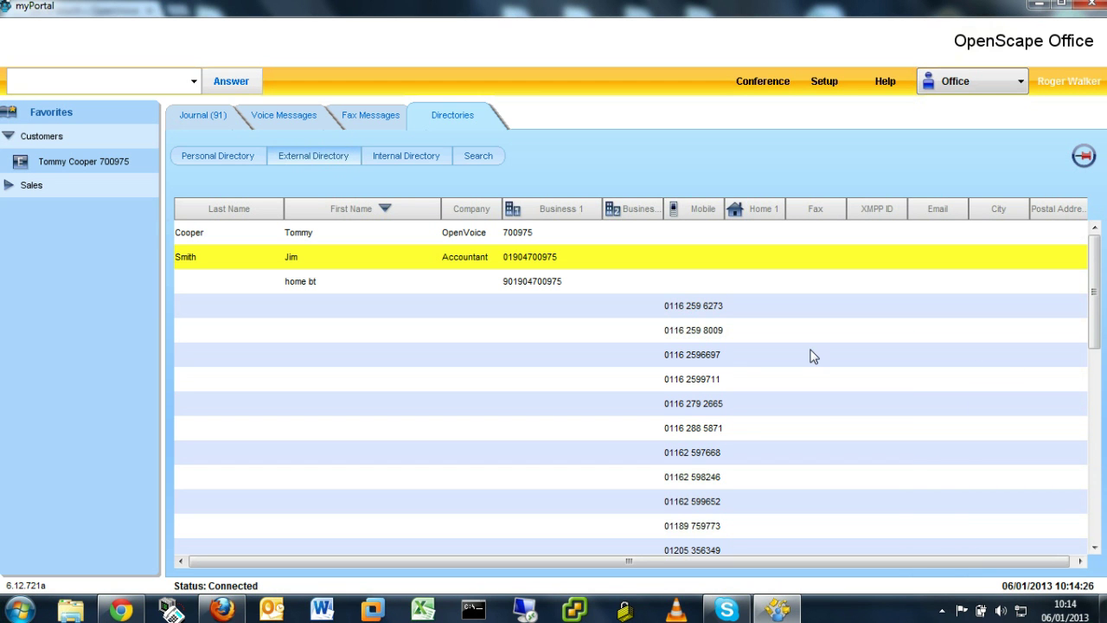